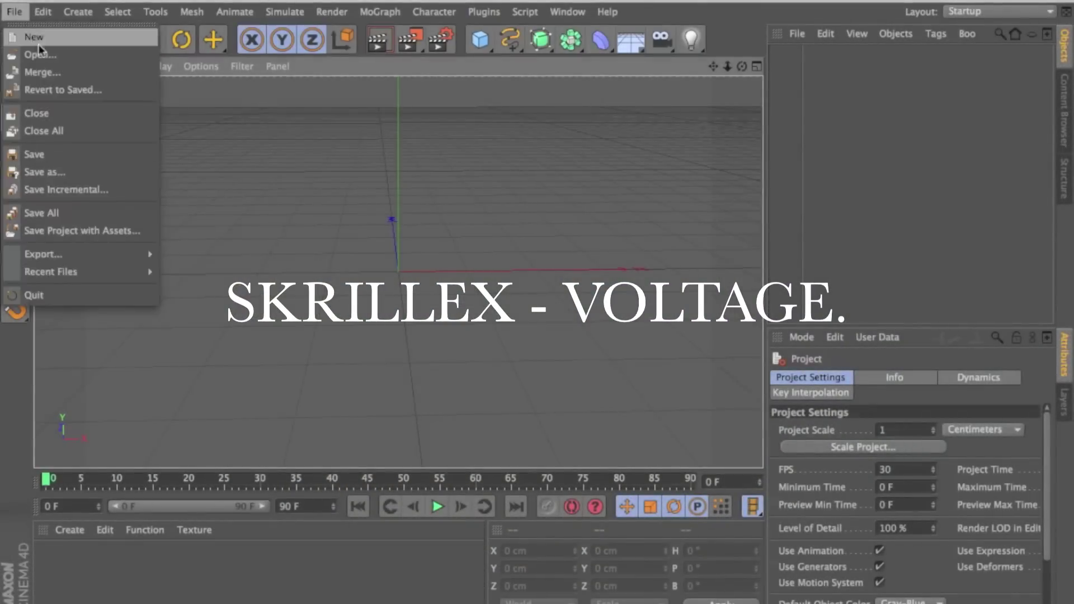
# - Open the softbox studio scene file in Cinema 4D
pyautogui.click(39, 53)
pyautogui.click(729, 376)
pyautogui.write('OMNITICA')
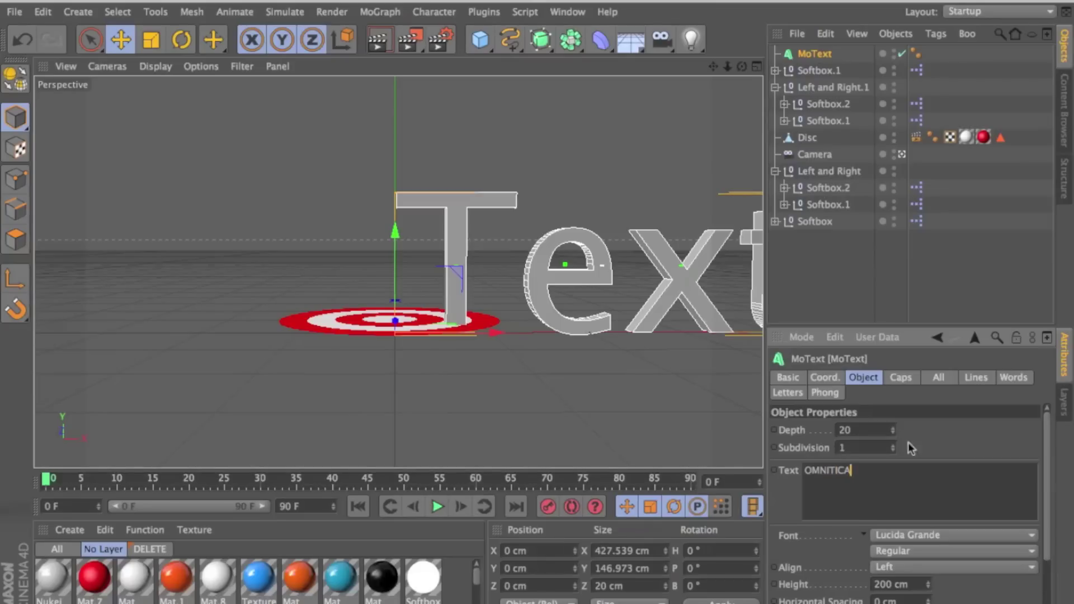
# - Set the OMNITICA text to the Omni Girl font and shift it right to centre it
pyautogui.click(888, 537)
pyautogui.click(906, 187)
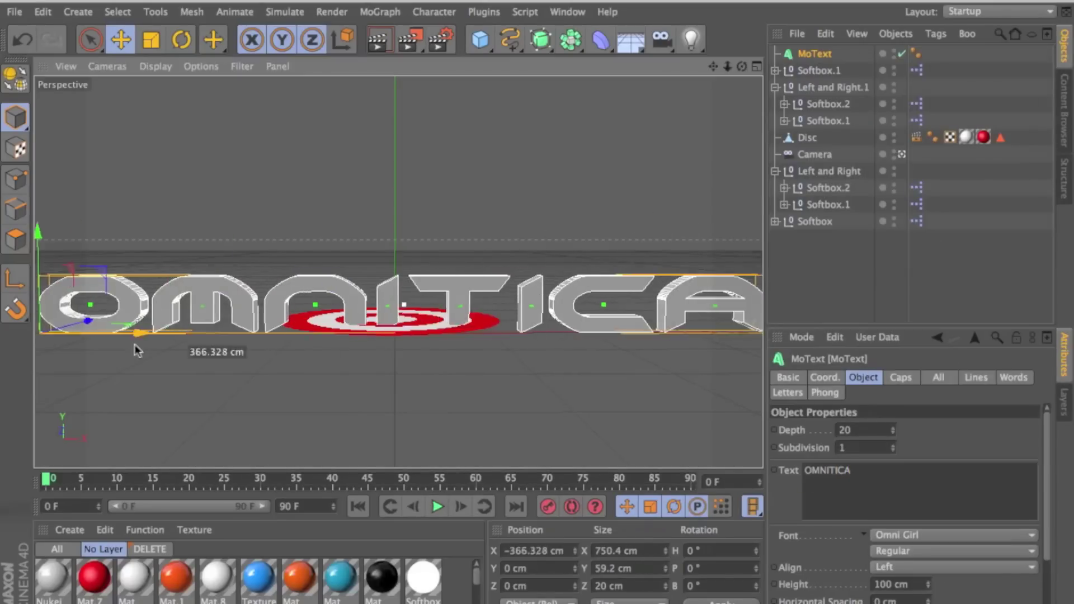
pyautogui.moveTo(192, 328); pyautogui.dragTo(281, 329)
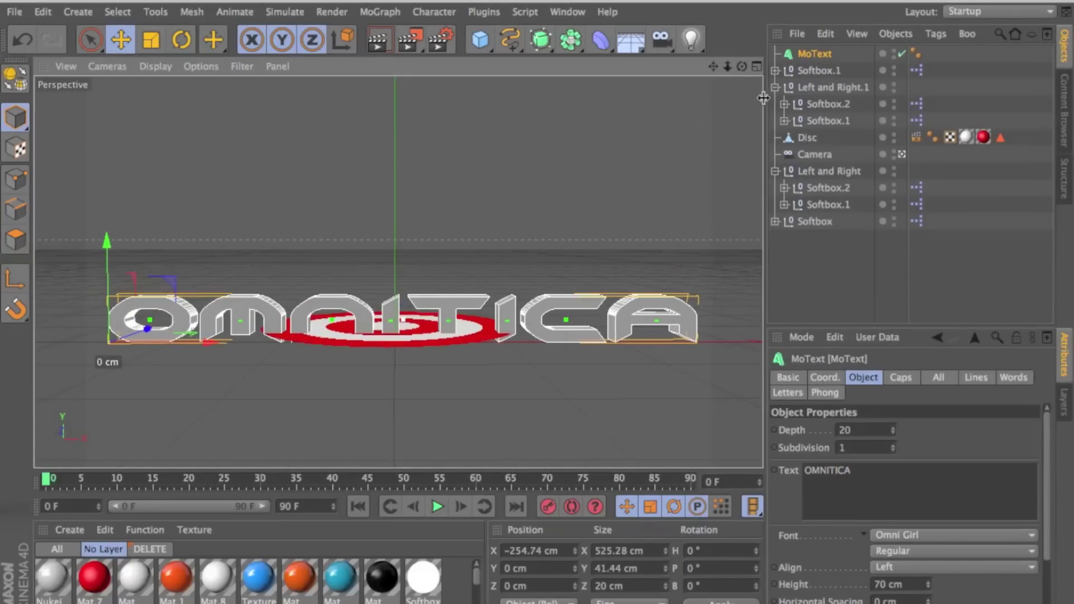
# - Make two MoText copies with plain end caps and apply the blue material to MoText.2
pyautogui.hotkey('ctrl', 'c')
pyautogui.hotkey('ctrl', 'v')
pyautogui.keyDown('shift'); pyautogui.click(814, 71); pyautogui.keyUp('shift')
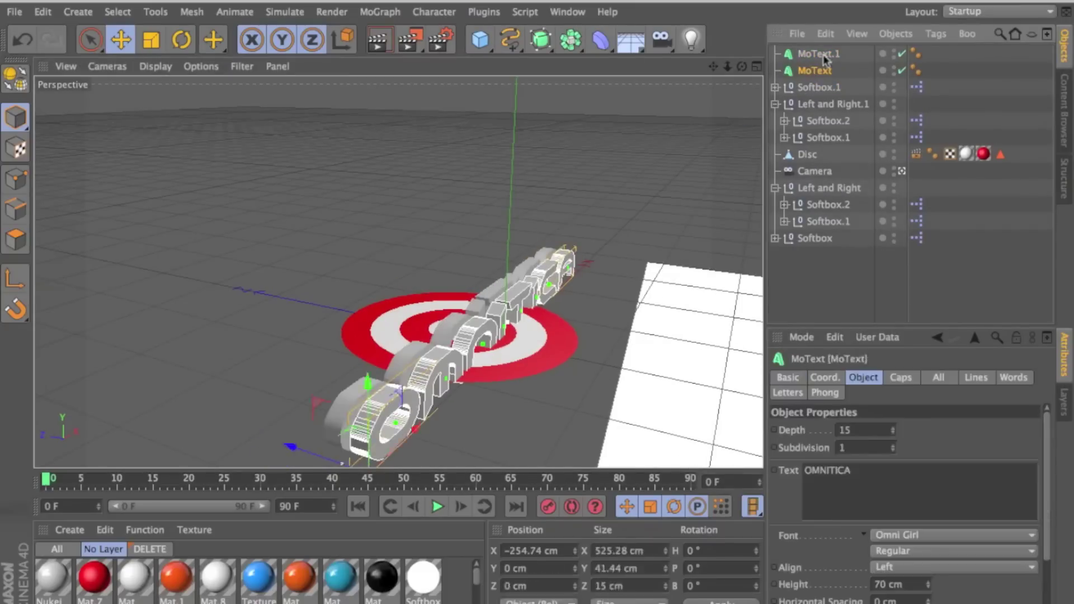
pyautogui.click(901, 377)
pyautogui.click(820, 54)
pyautogui.hotkey('ctrl', 'c')
pyautogui.hotkey('ctrl', 'v')
pyautogui.click(908, 479)
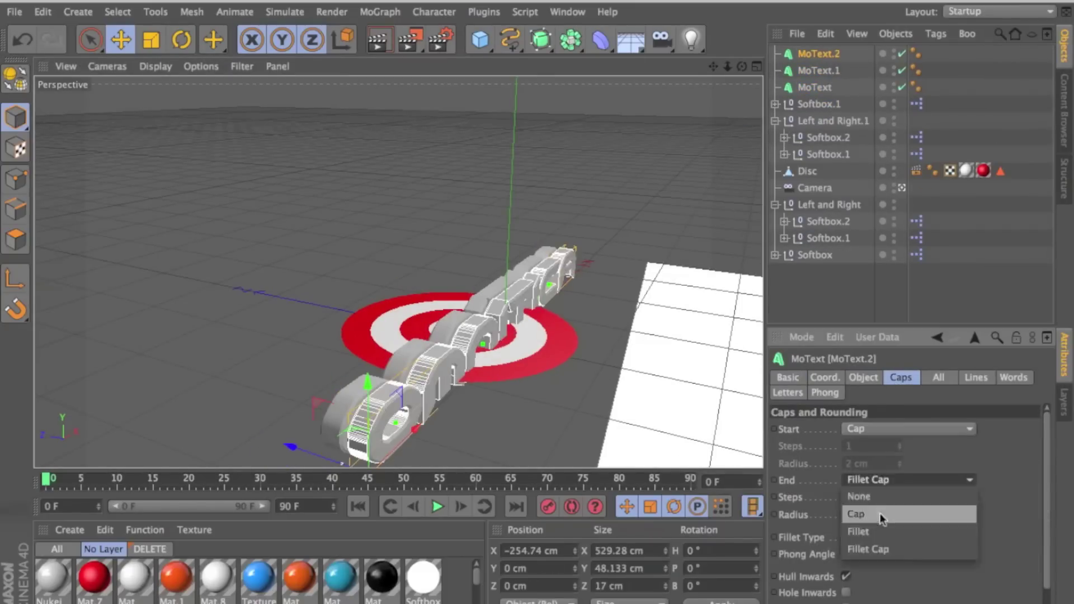
pyautogui.click(856, 511)
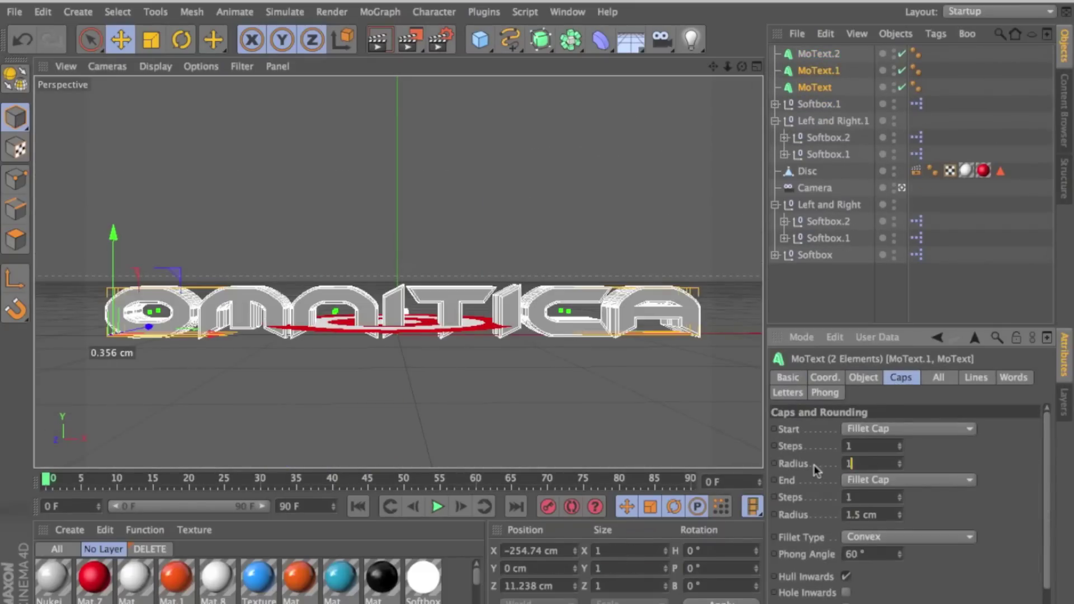
pyautogui.scroll(-1, 252, 575)
pyautogui.moveTo(340, 597); pyautogui.dragTo(928, 54)
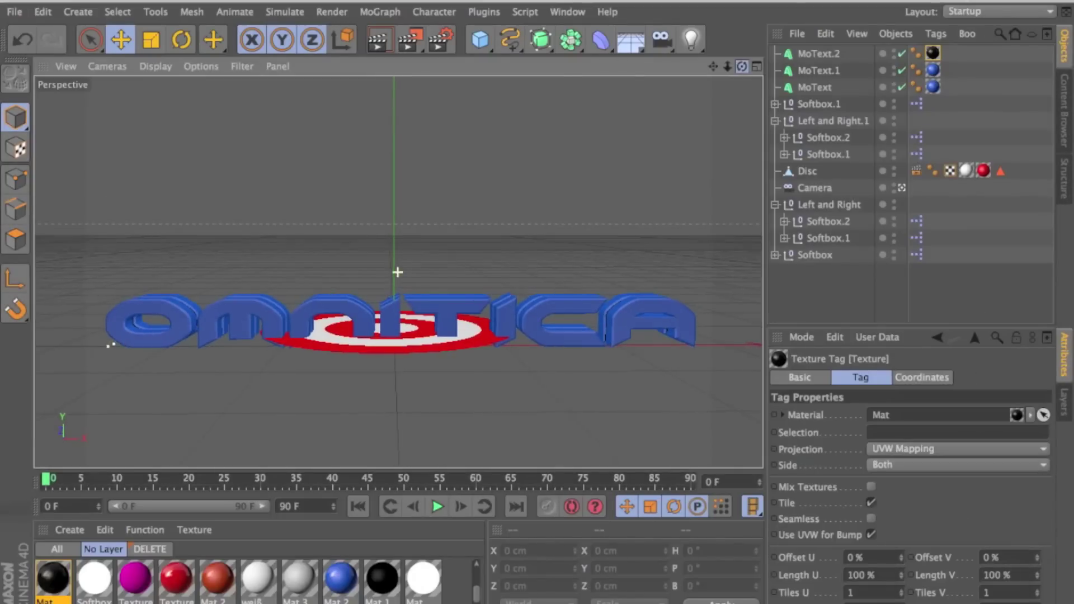
# - Browse the Spotify playlist before returning to Cinema 4D
pyautogui.click(390, 49)
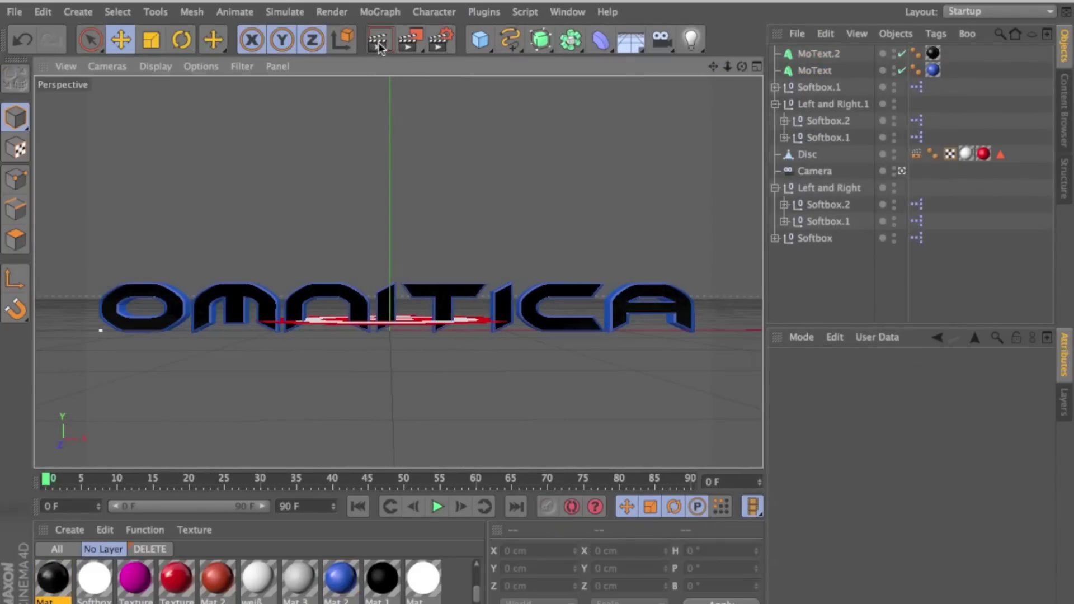
# - Render a preview of the OMNITICA text in Cinema 4D
pyautogui.click(379, 47)
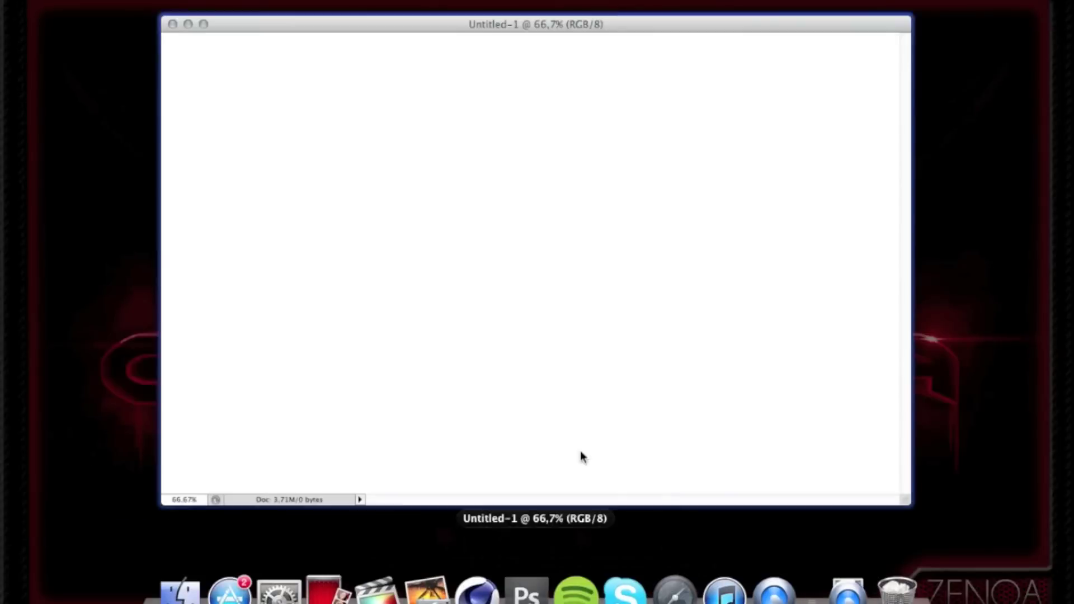
# - Give the background layer a colour overlay and a hexagon pattern overlay from extra pattern sets
pyautogui.click(581, 452)
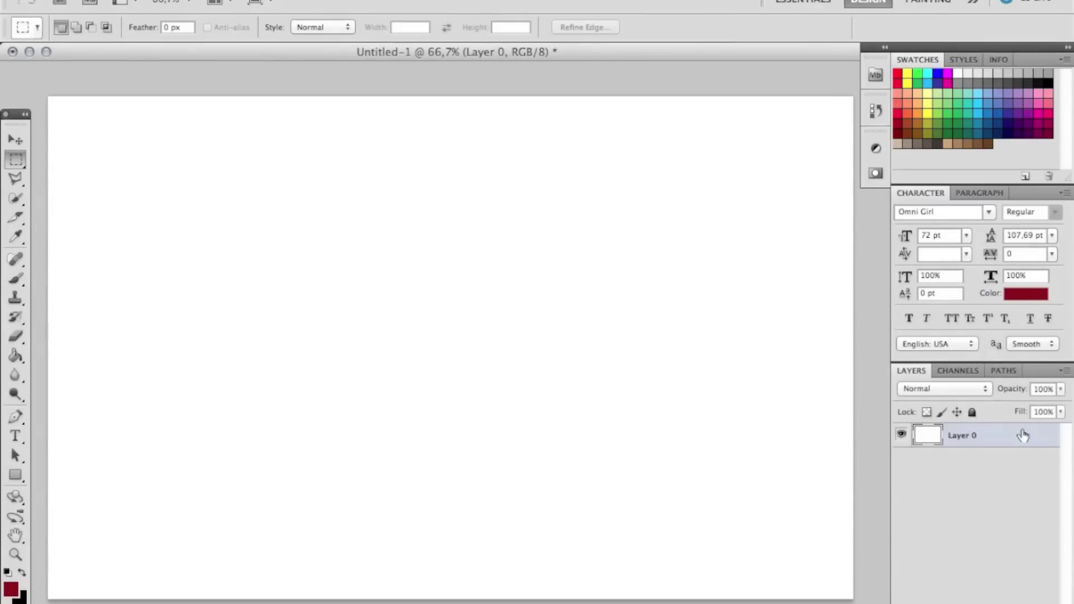
pyautogui.doubleClick(1022, 435)
pyautogui.click(578, 454)
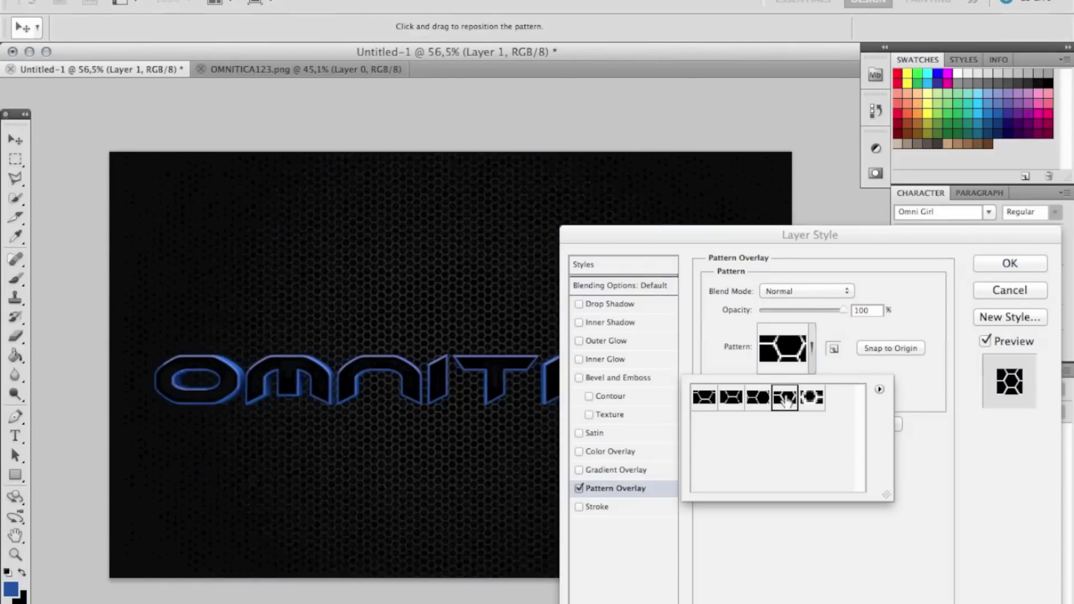
pyautogui.click(879, 389)
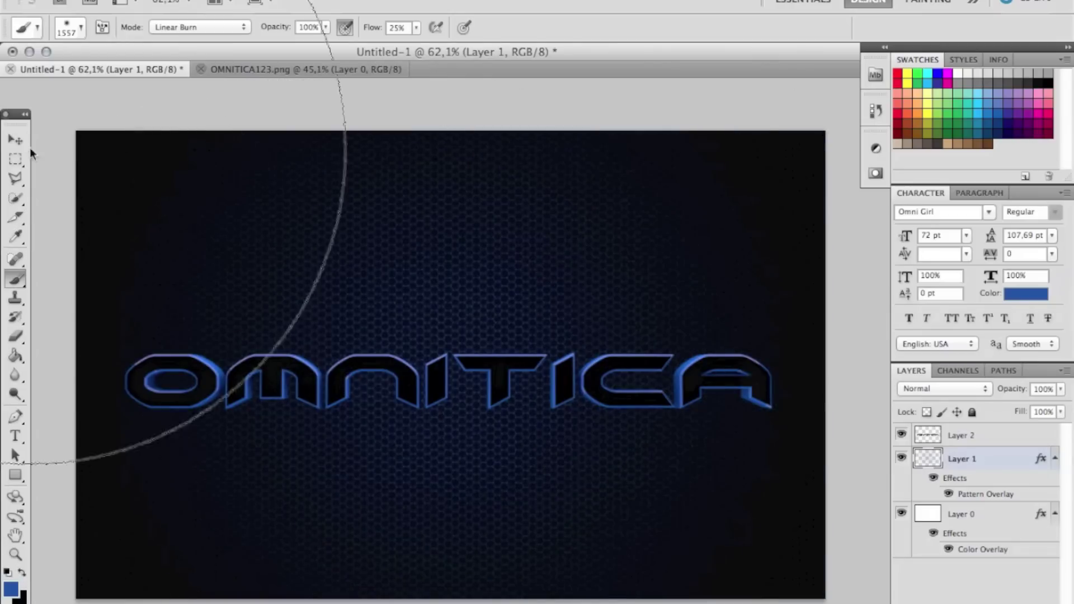
# - Load splatter brush libraries, test-paint a splatter and undo it
pyautogui.click(66, 26)
pyautogui.click(493, 54)
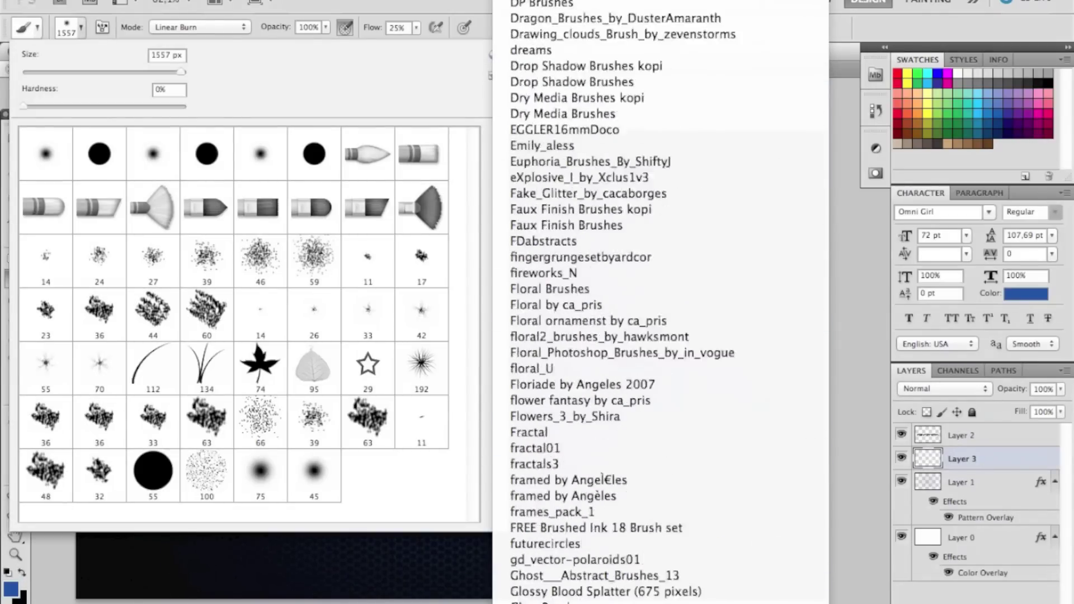
pyautogui.press('Escape')
pyautogui.click(493, 54)
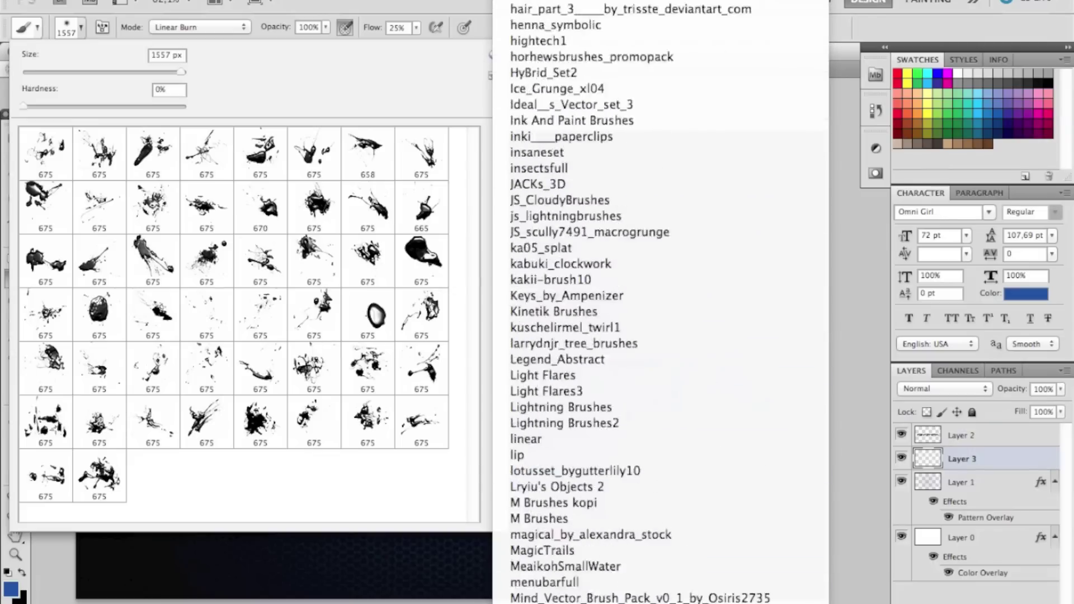
pyautogui.click(559, 503)
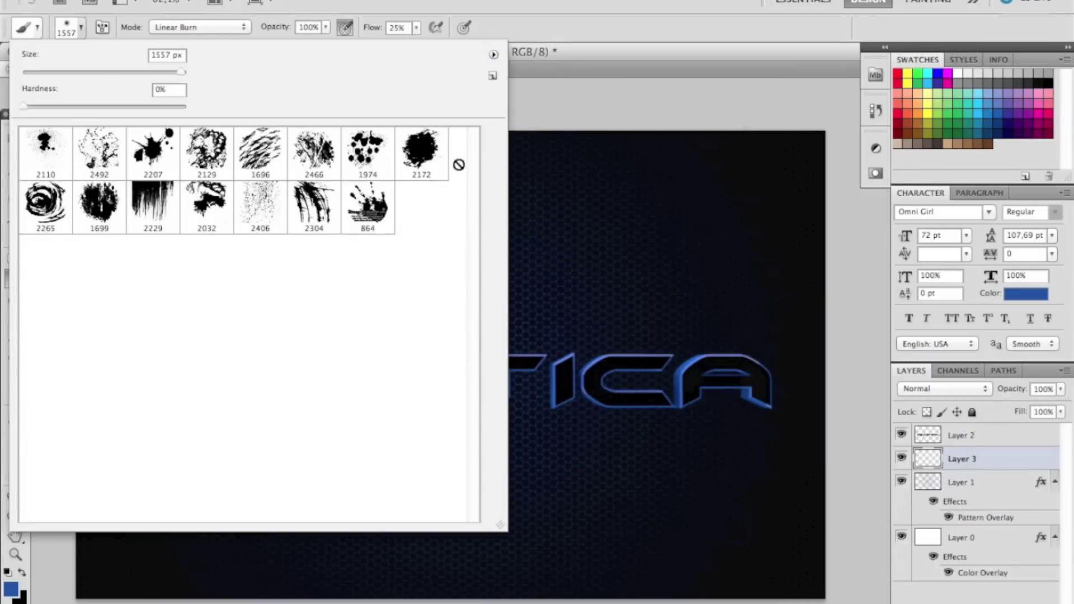
pyautogui.click(287, 395)
pyautogui.hotkey('ctrl', 'z')
# - Load the ink-splat set and paint an 813 px darker-blue splatter behind the text
pyautogui.click(66, 27)
pyautogui.click(492, 54)
pyautogui.click(628, 399)
pyautogui.click(493, 55)
pyautogui.press('Escape')
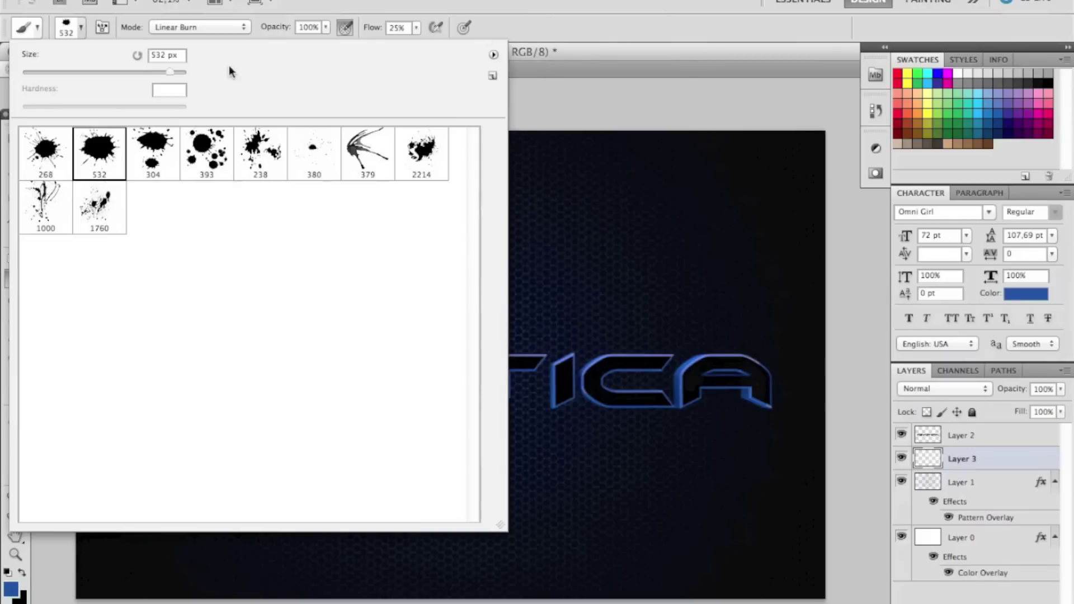
pyautogui.press('i')
pyautogui.click(10, 588)
pyautogui.press('Return')
pyautogui.press('b')
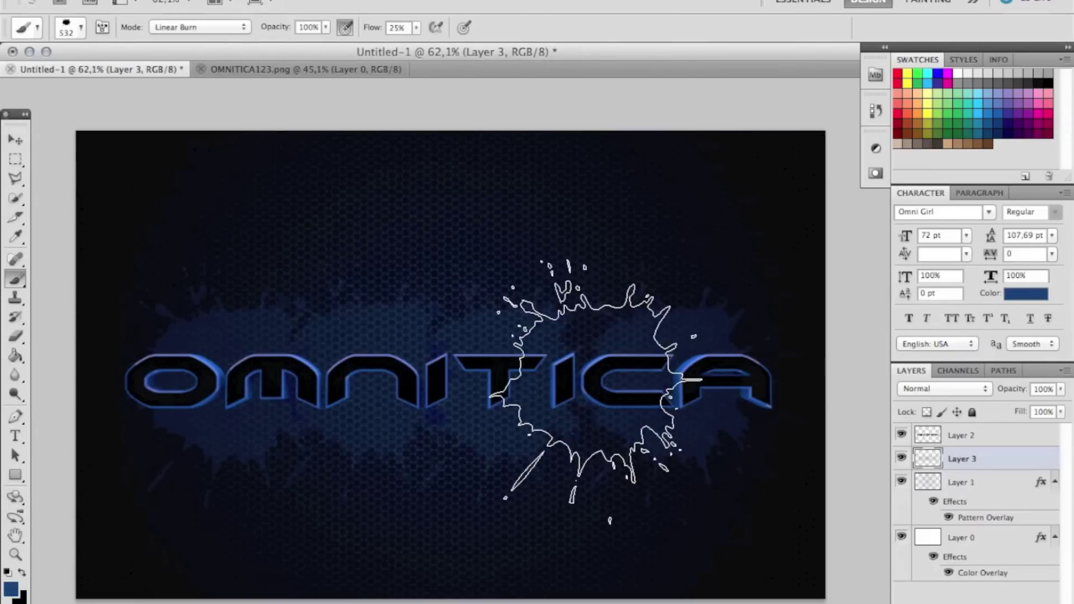
pyautogui.moveTo(428, 358); pyautogui.dragTo(503, 358)
pyautogui.click(433, 369)
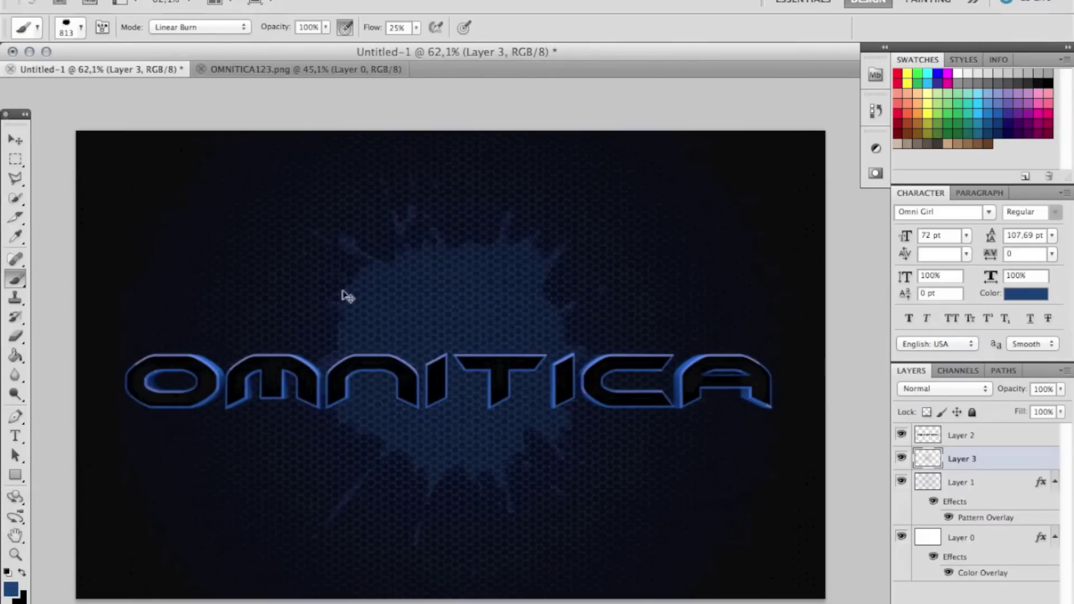
# - Load the missm-shapes brush set, replacing the current brushes
pyautogui.click(81, 27)
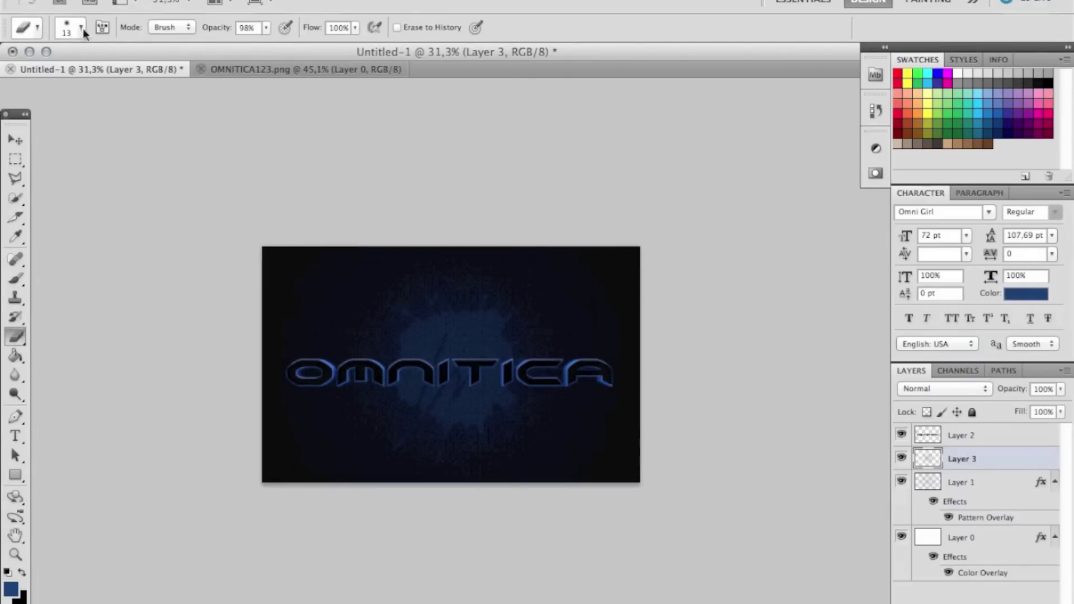
pyautogui.click(82, 27)
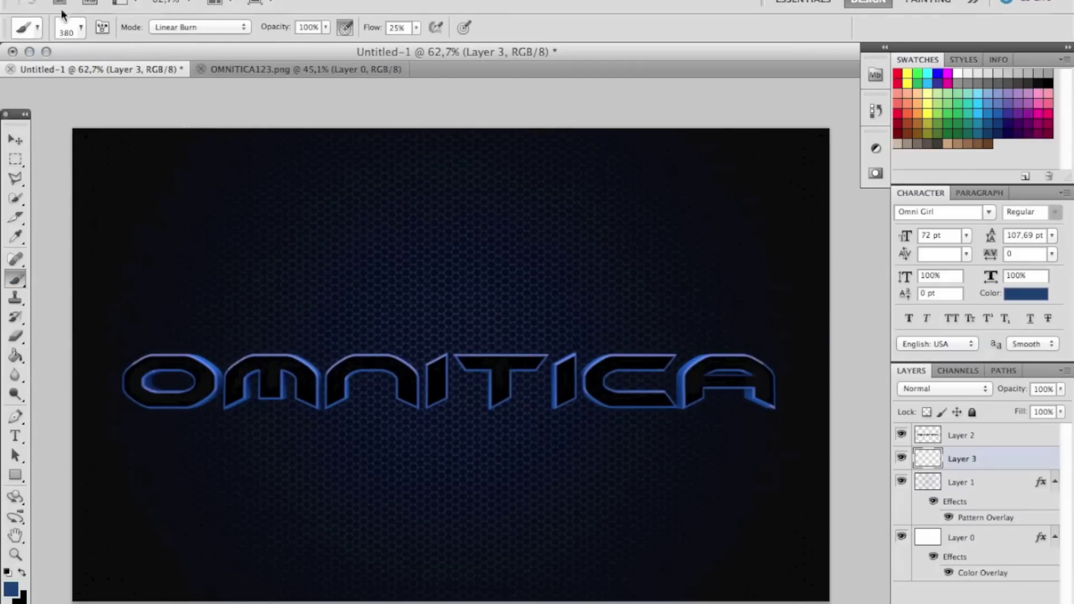
pyautogui.click(81, 27)
pyautogui.click(487, 55)
pyautogui.scroll(-10, 633, 469)
pyautogui.scroll(-10, 633, 468)
pyautogui.scroll(-10, 633, 436)
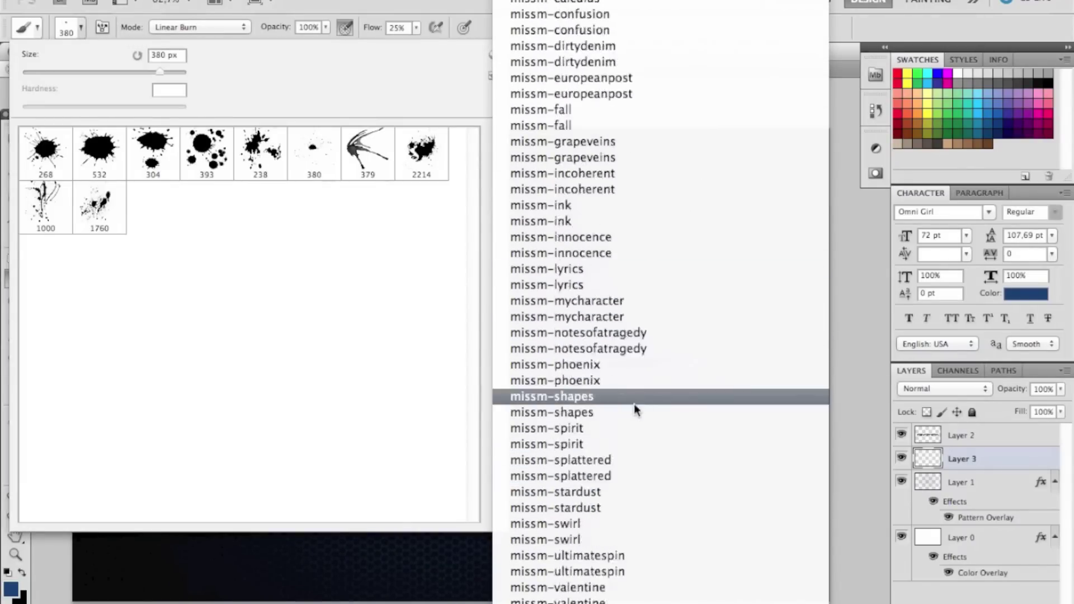
pyautogui.click(633, 468)
pyautogui.click(671, 220)
# - Load a grunge brush set, then give Layer 2 a drop shadow
pyautogui.click(492, 54)
pyautogui.scroll(-15, 703, 442)
pyautogui.scroll(5, 618, 272)
pyautogui.scroll(15, 619, 272)
pyautogui.scroll(20, 619, 272)
pyautogui.scroll(-15, 619, 272)
pyautogui.click(618, 272)
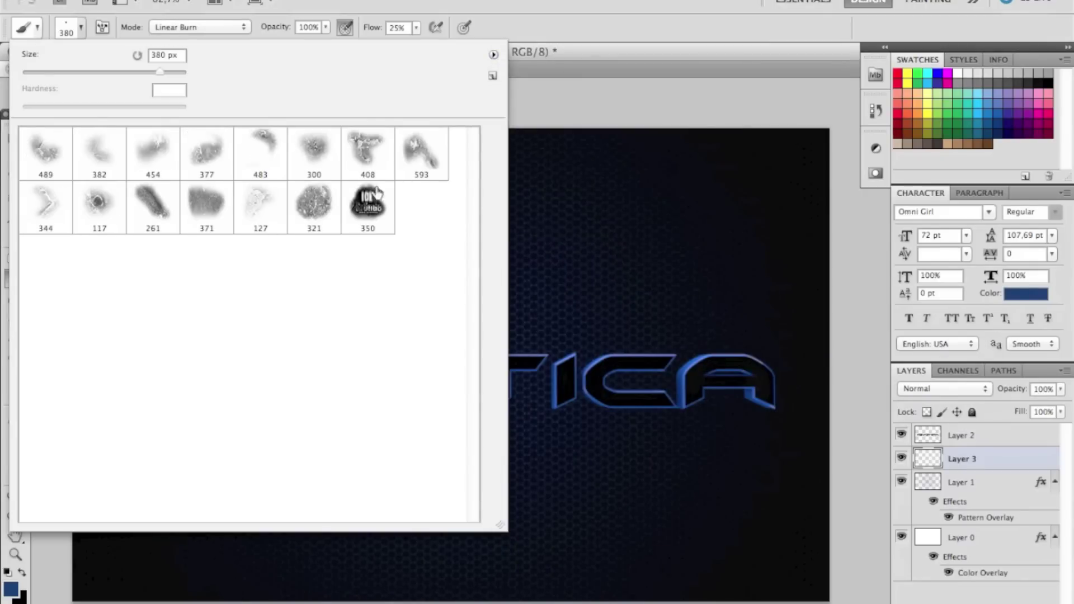
pyautogui.press('Escape')
pyautogui.hotkey('ctrl', '-')
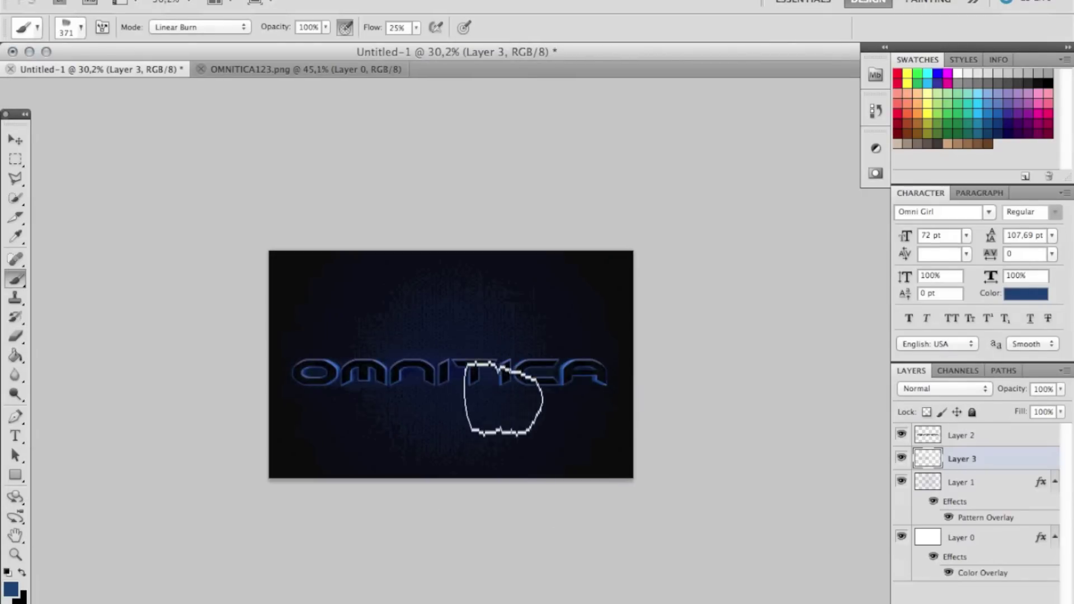
pyautogui.hotkey('ctrl', '+')
pyautogui.hotkey('ctrl', '+')
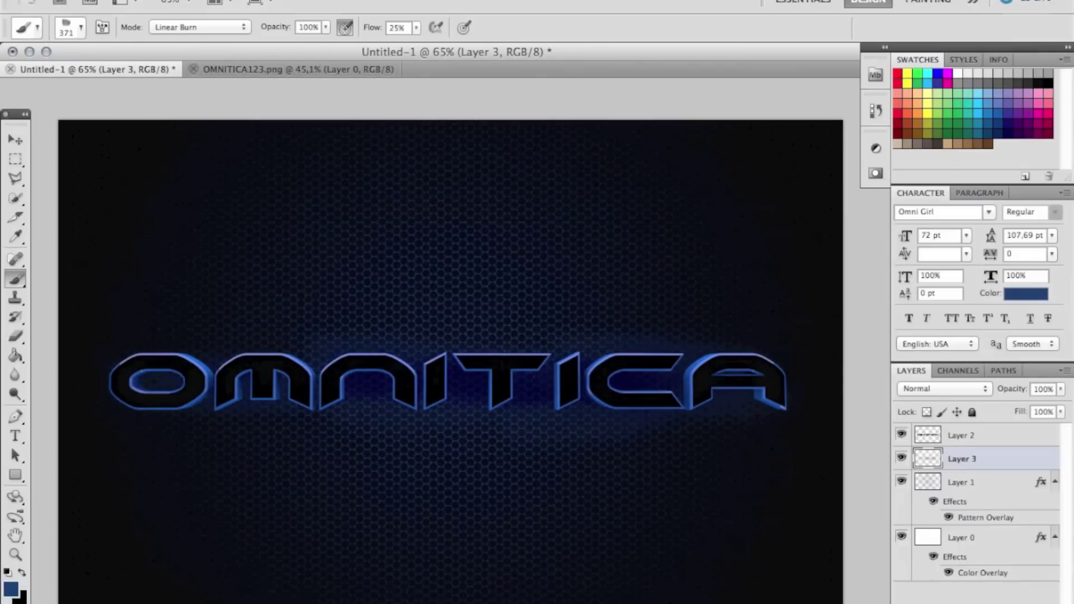
pyautogui.doubleClick(984, 482)
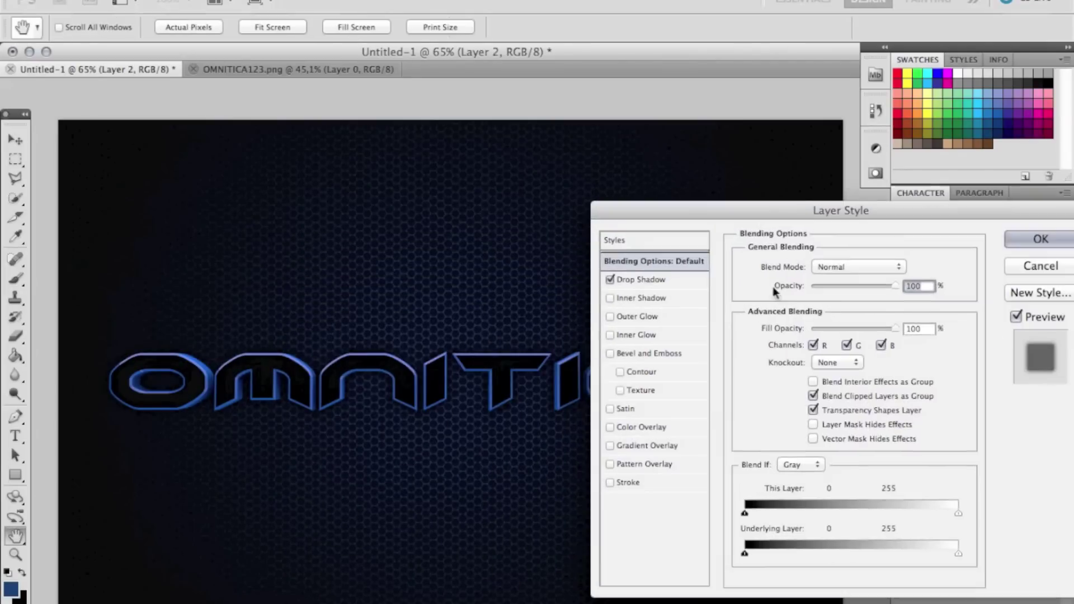
pyautogui.press('Return')
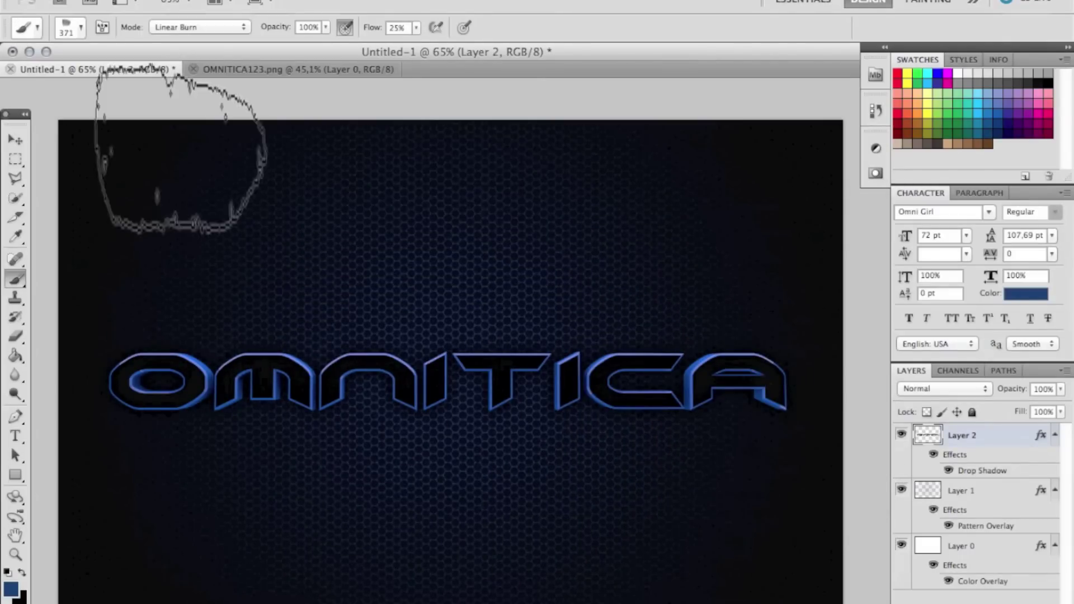
# - Place the Flag_of_Norway image into the design
pyautogui.click(536, 208)
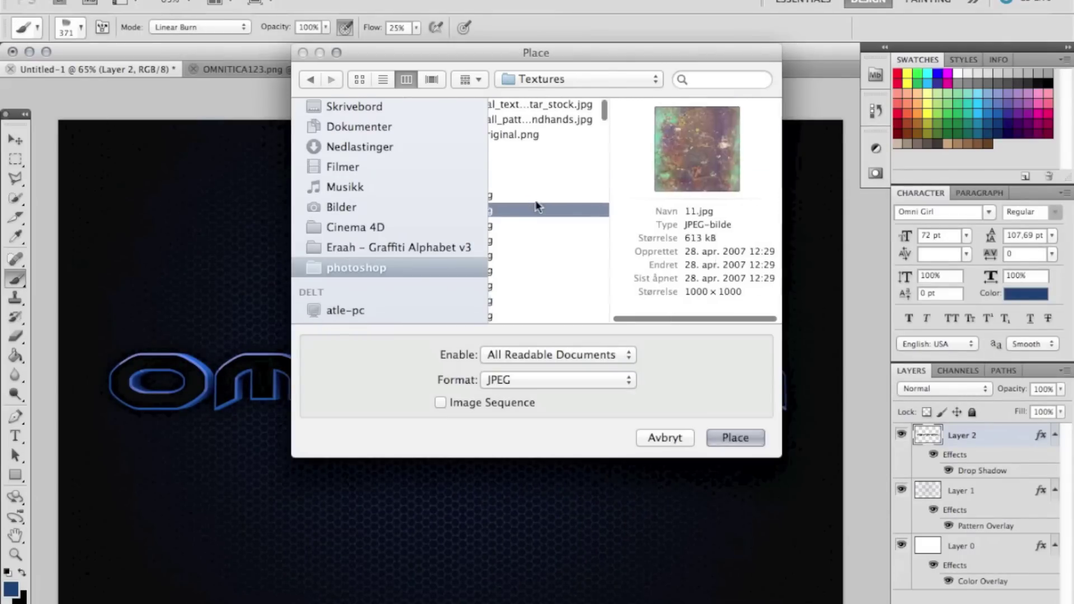
pyautogui.scroll(-5, 535, 206)
pyautogui.scroll(-5, 543, 252)
pyautogui.click(551, 300)
pyautogui.scroll(3, 550, 308)
pyautogui.click(576, 173)
pyautogui.scroll(5, 511, 151)
pyautogui.scroll(-5, 512, 151)
pyautogui.click(537, 175)
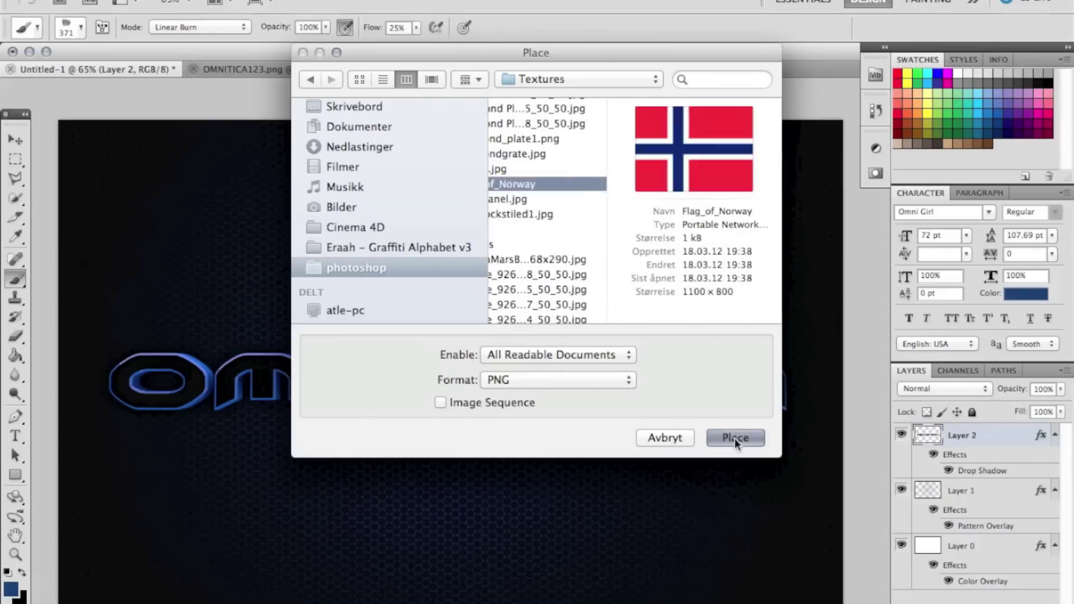
pyautogui.click(733, 438)
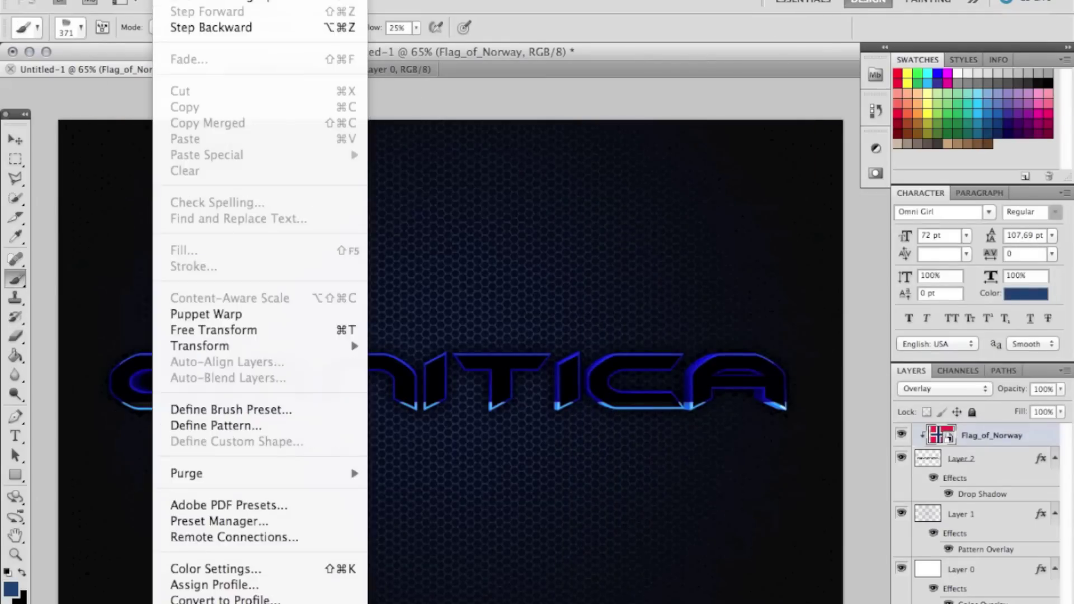
# - Stretch the placed flag wide across the text and commit the transform
pyautogui.click(214, 330)
pyautogui.scroll(-5, 455, 412)
pyautogui.scroll(5, 451, 442)
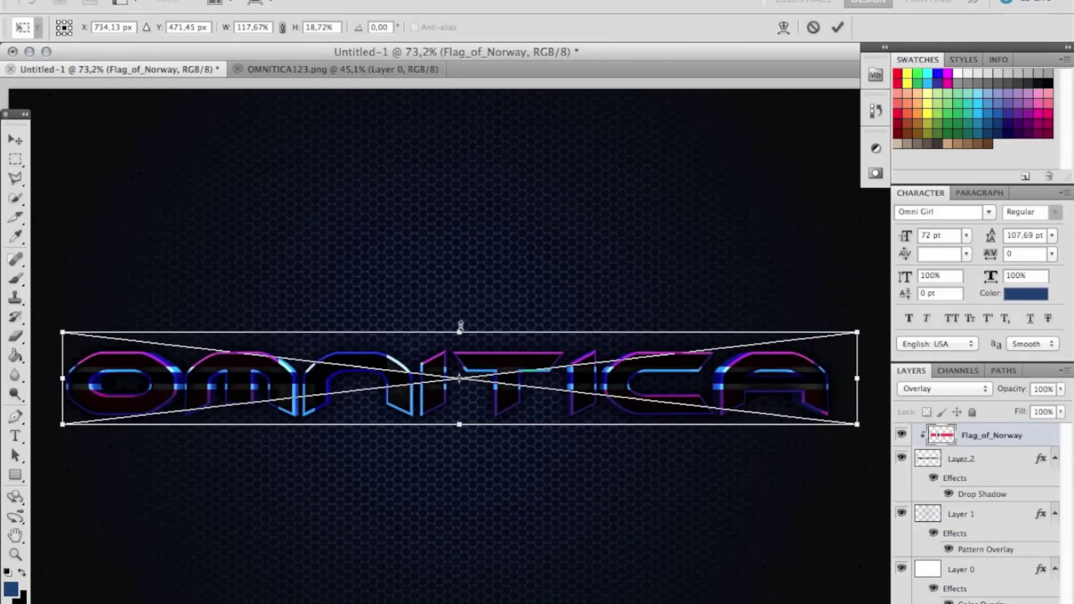
pyautogui.press('Return')
pyautogui.press('b')
pyautogui.scroll(-3, 704, 364)
pyautogui.scroll(3, 706, 369)
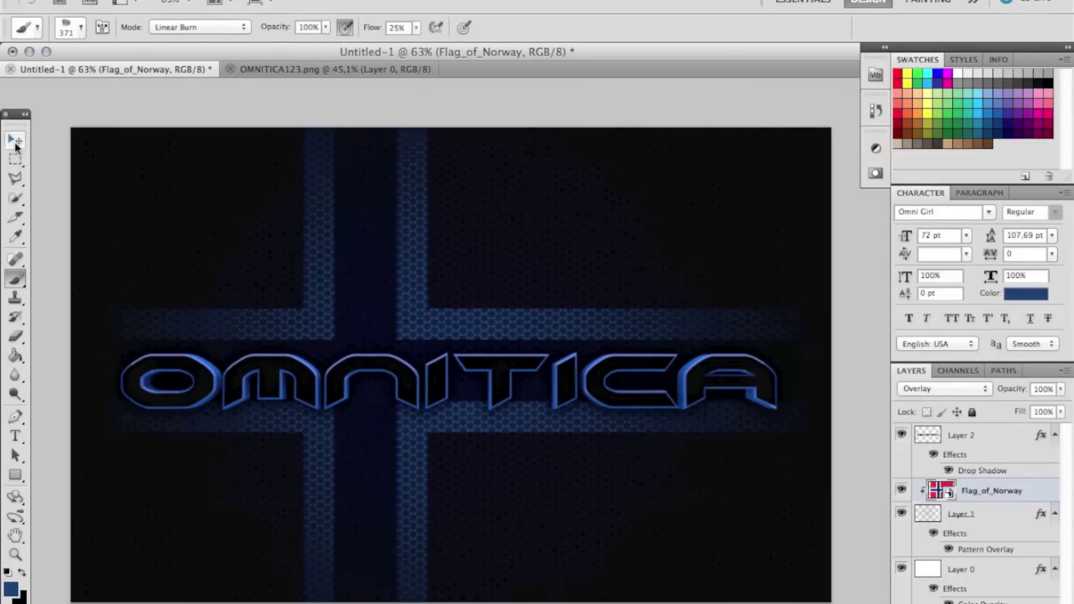
# - Place Flare (24) above the text layers and spread duplicates along the OMNITICA letters
pyautogui.click(126, 1)
pyautogui.click(241, 310)
pyautogui.click(525, 151)
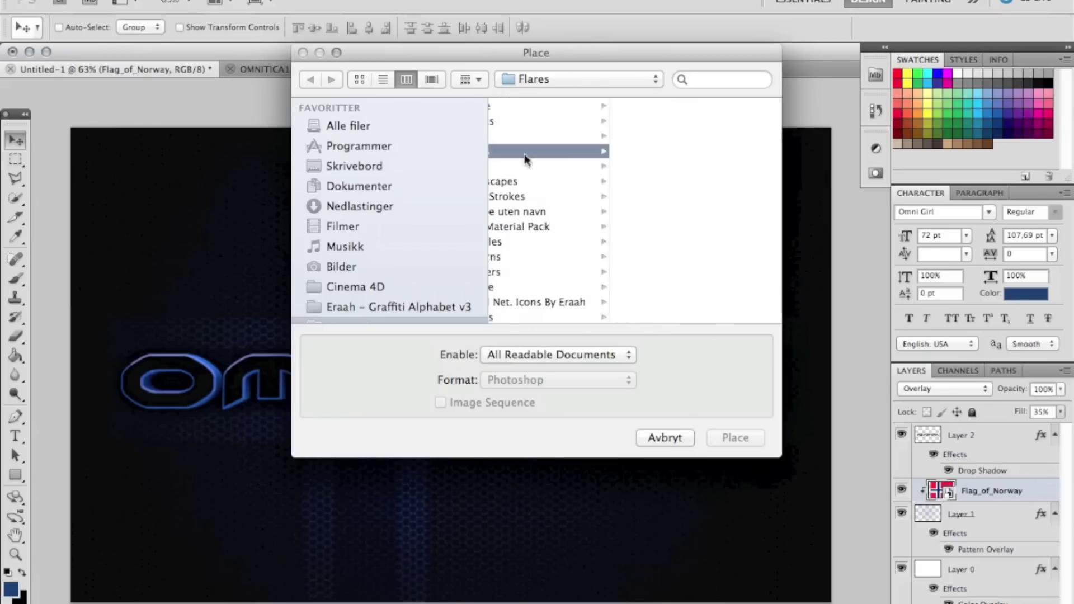
pyautogui.press('Return')
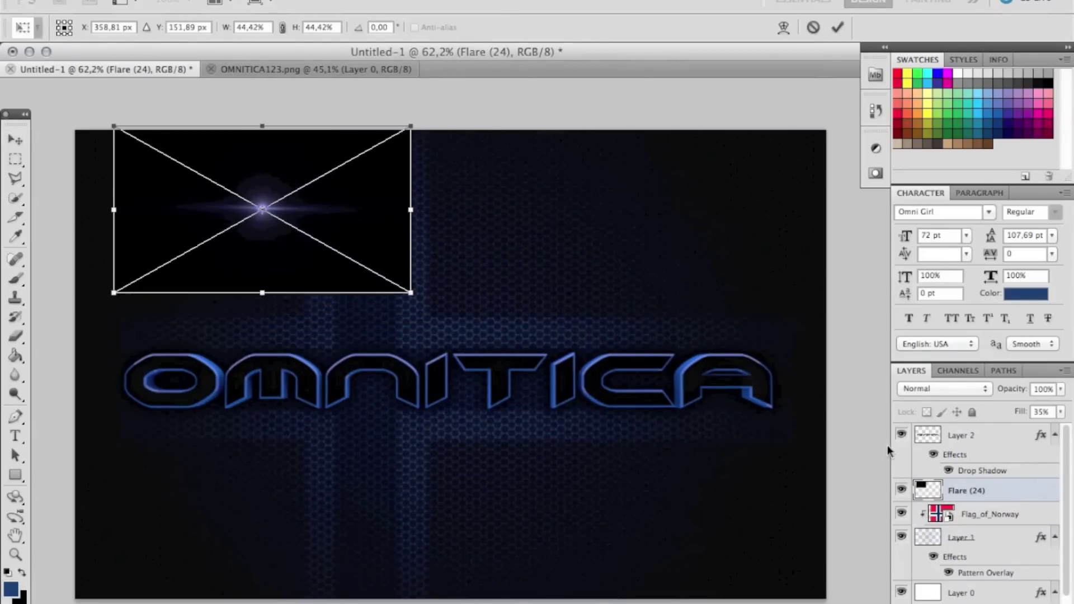
pyautogui.moveTo(1000, 438); pyautogui.dragTo(1000, 432)
pyautogui.hotkey('shift', 'alt', 's')
pyautogui.moveTo(300, 210); pyautogui.dragTo(376, 417)
pyautogui.moveTo(302, 383)
pyautogui.mouseDown()
pyautogui.moveTo(839, 361)
pyautogui.moveTo(455, 412)
pyautogui.moveTo(106, 366)
pyautogui.mouseUp()
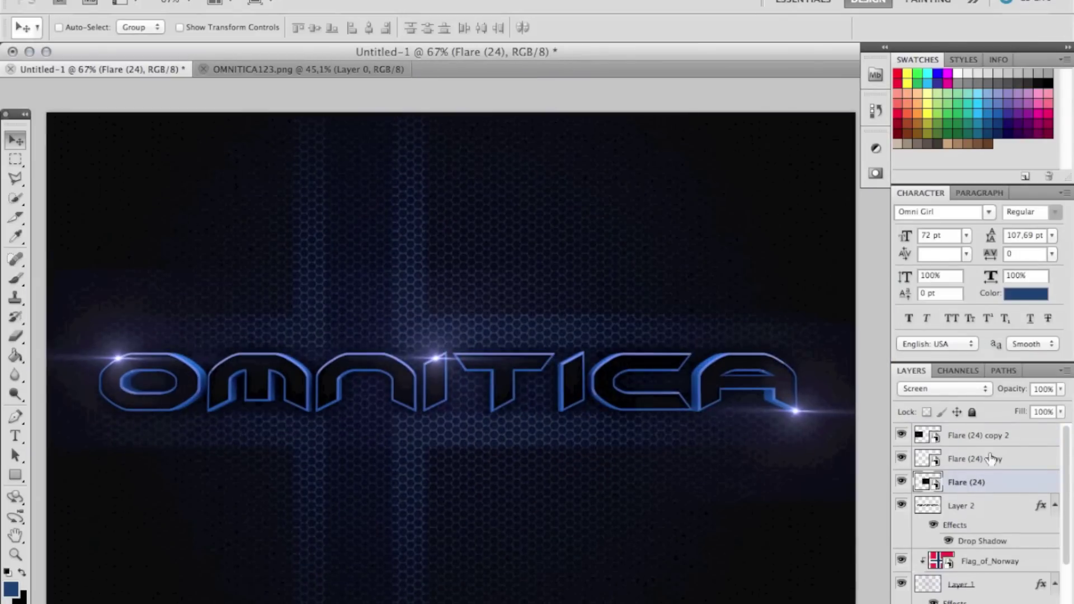
# - Erase the flares' excess glow with a large soft eraser
pyautogui.click(979, 435)
pyautogui.click(81, 27)
pyautogui.press('Return')
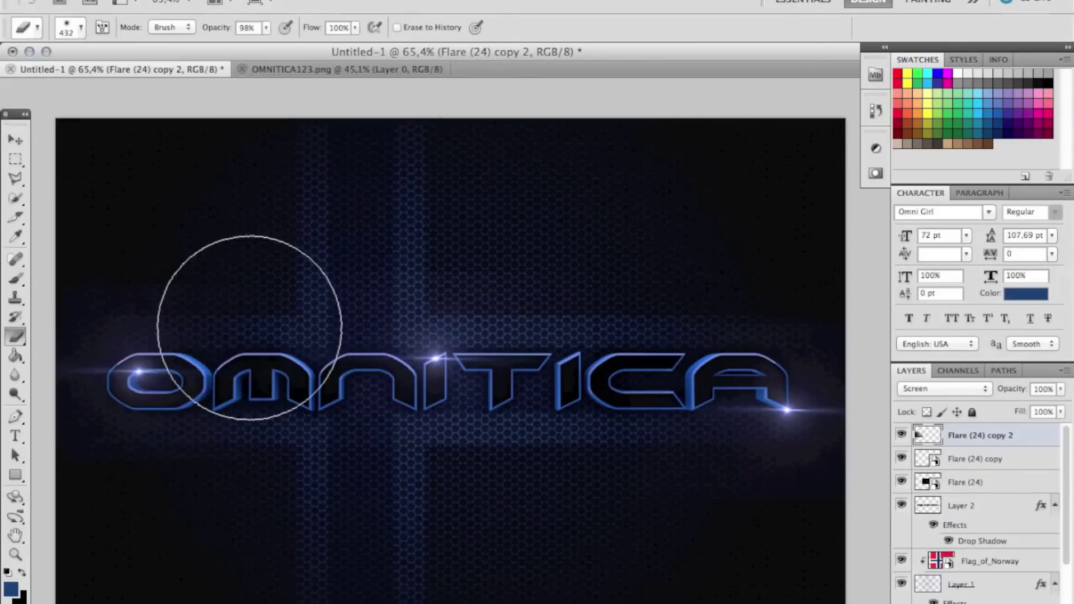
pyautogui.scroll(-3, 249, 327)
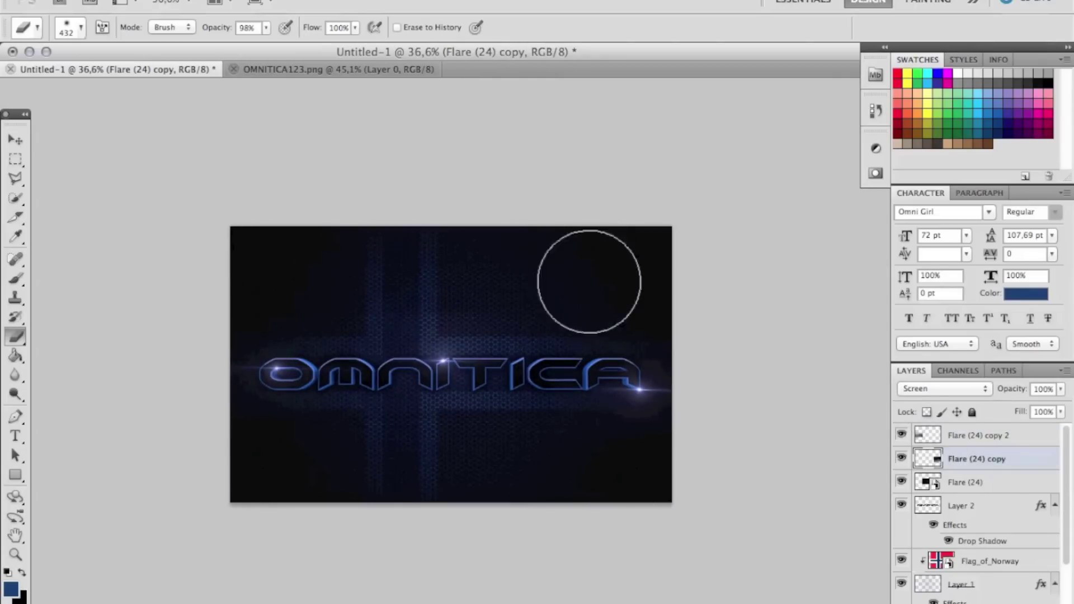
pyautogui.scroll(3, 408, 429)
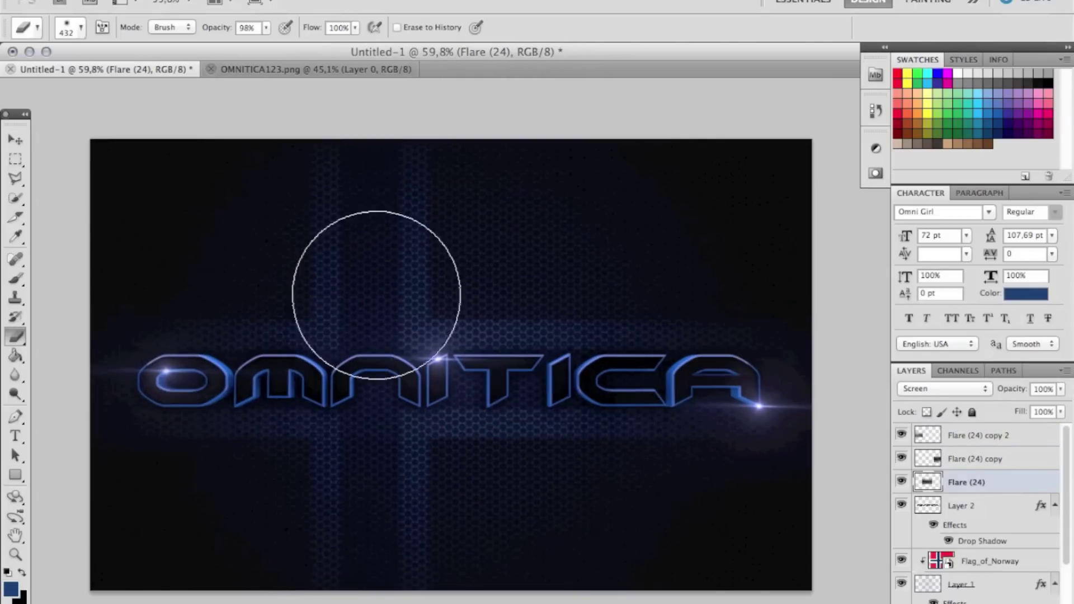
pyautogui.click(81, 27)
pyautogui.click(493, 54)
pyautogui.scroll(-10, 635, 407)
# - Load a lightning brush set, add a new layer and choose the 865 px lightning brush
pyautogui.click(635, 410)
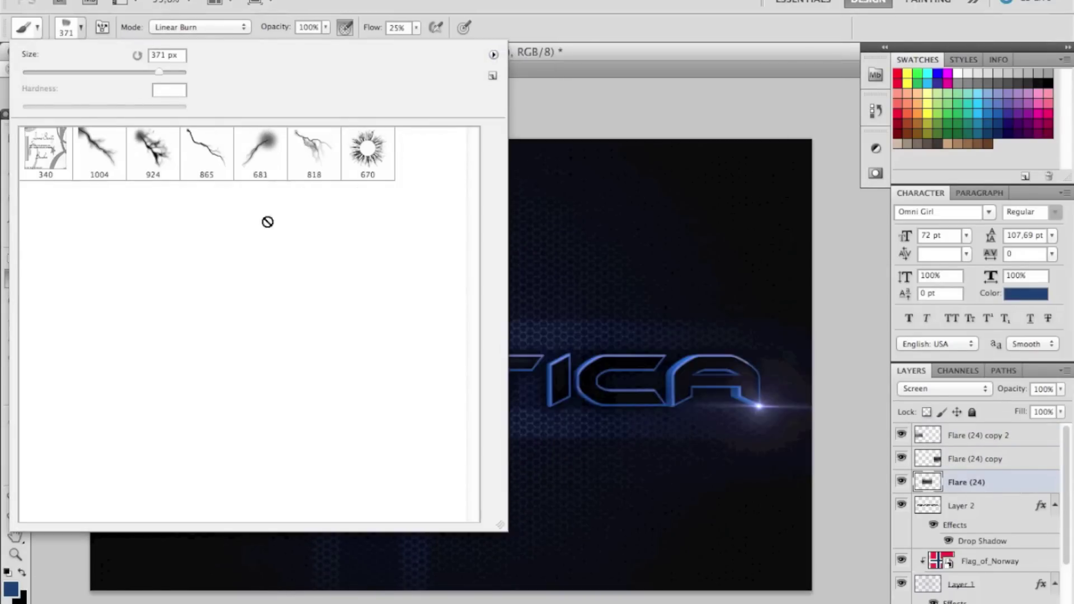
pyautogui.press('Return')
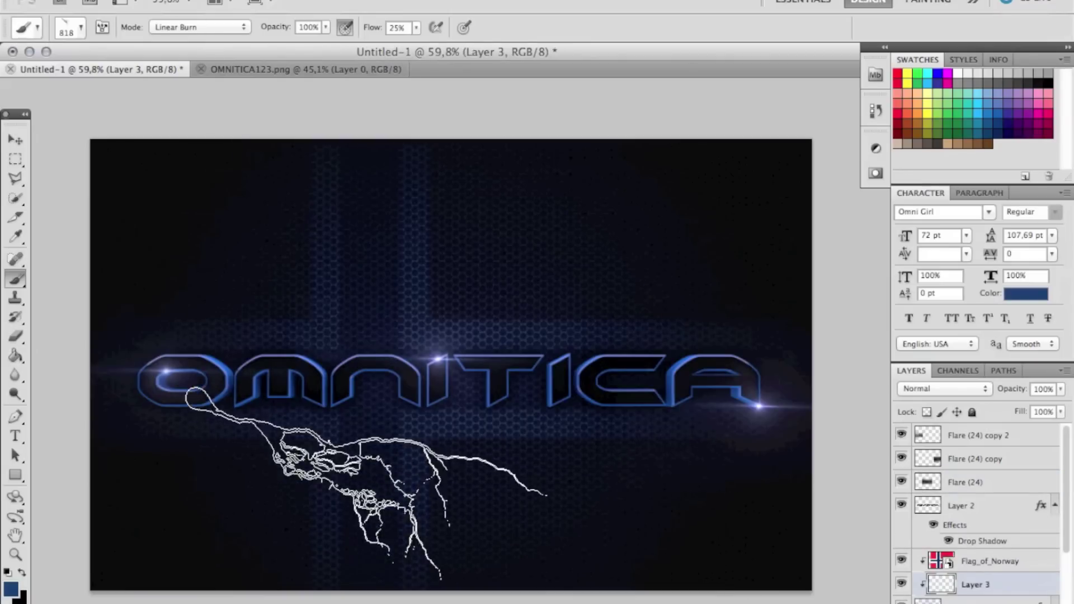
pyautogui.scroll(-3, 987, 594)
pyautogui.hotkey('ctrl', 'shift', 'n')
pyautogui.press('Return')
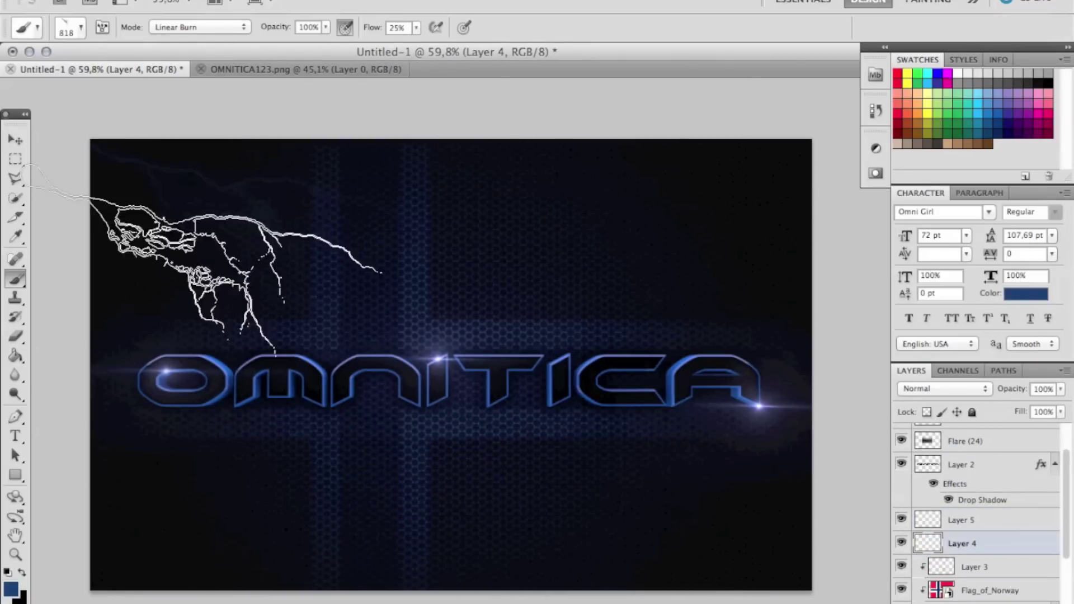
pyautogui.click(81, 26)
pyautogui.click(206, 154)
pyautogui.press('Return')
# - Load a different lightning brush set
pyautogui.click(81, 28)
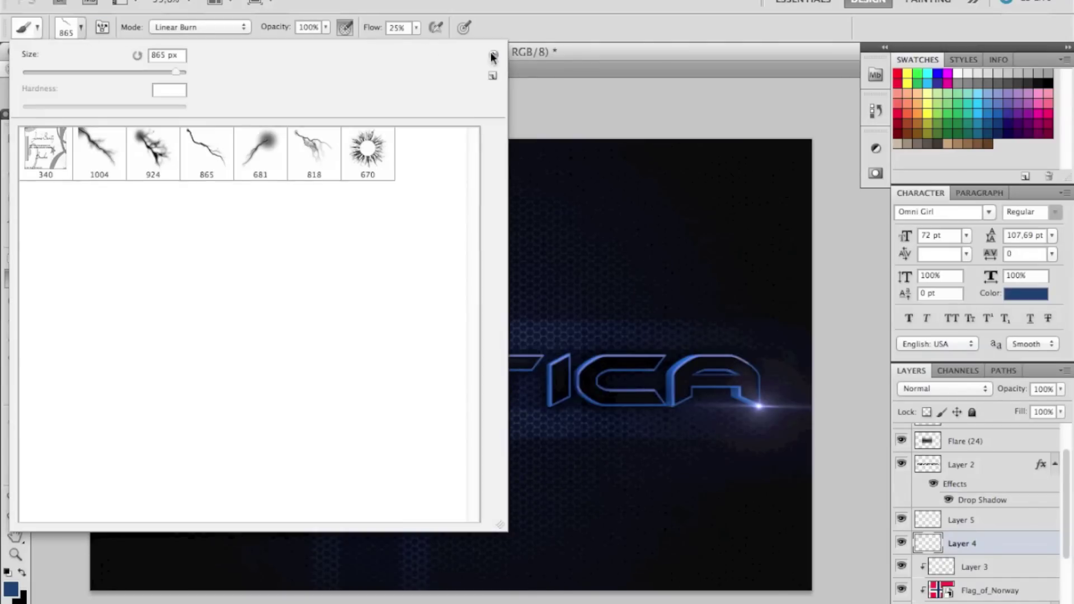
pyautogui.click(492, 56)
pyautogui.scroll(-10, 610, 276)
pyautogui.click(602, 502)
pyautogui.click(491, 55)
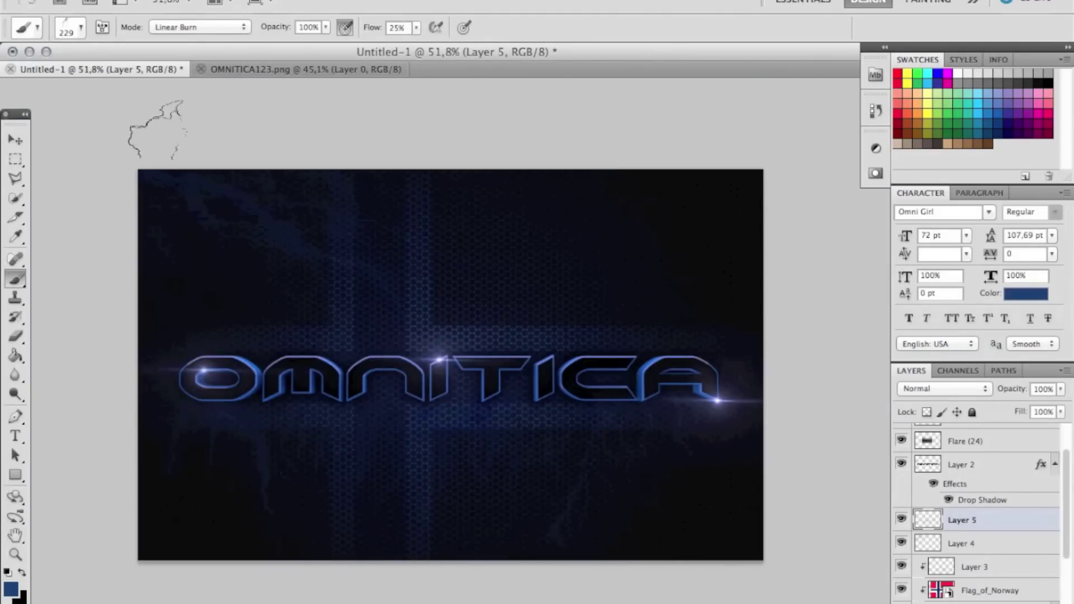
# - Load the crack1_brushes and another crack brush library at 500 px size
pyautogui.click(81, 27)
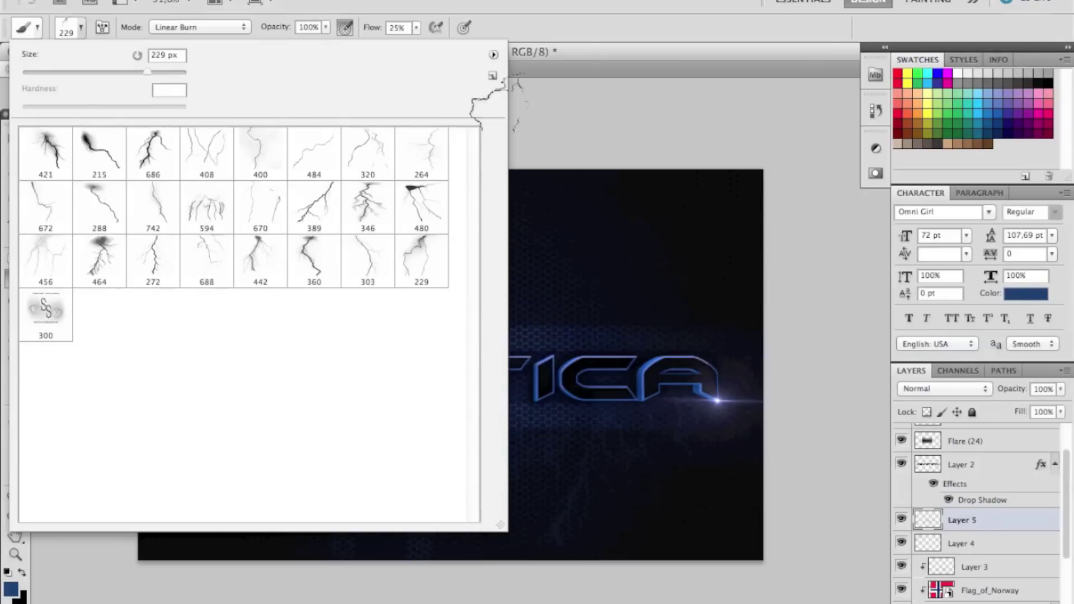
pyautogui.click(493, 54)
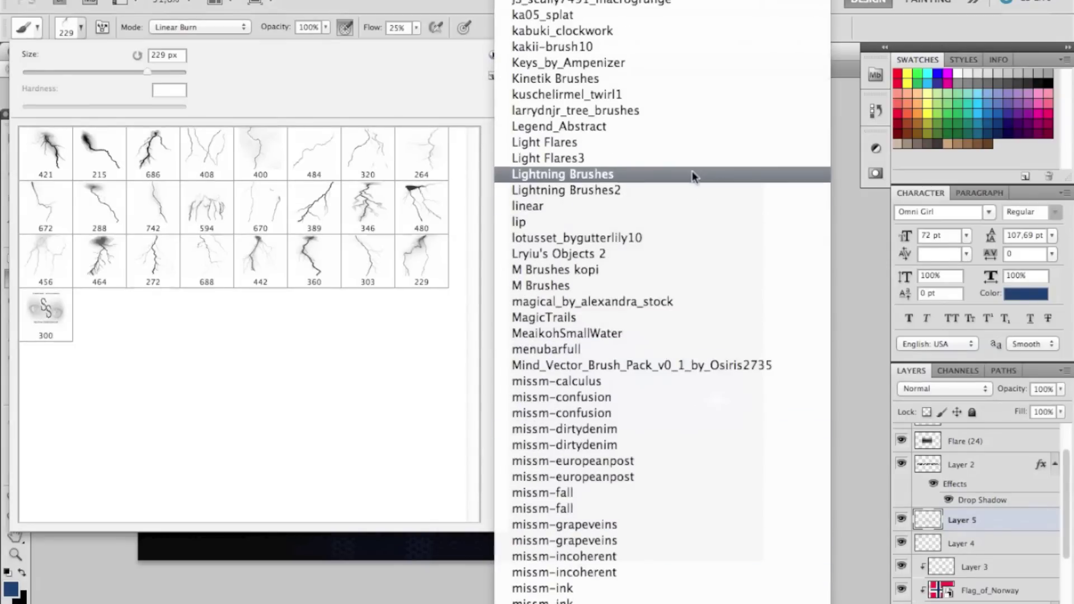
pyautogui.scroll(15, 692, 176)
pyautogui.click(699, 472)
pyautogui.click(492, 54)
pyautogui.scroll(-8, 668, 510)
pyautogui.click(669, 544)
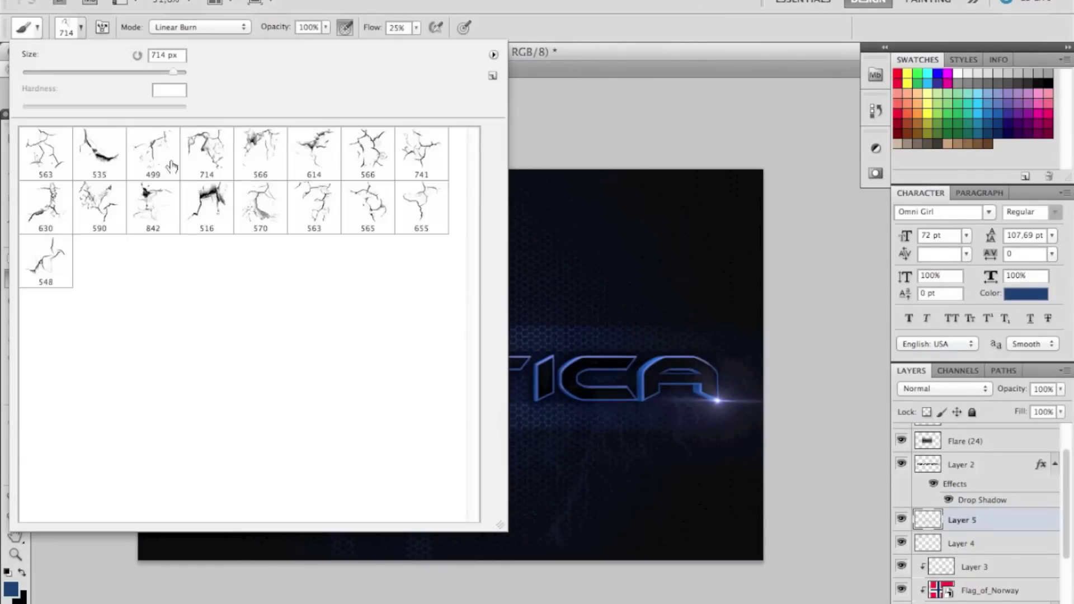
pyautogui.write('500')
pyautogui.press('Return')
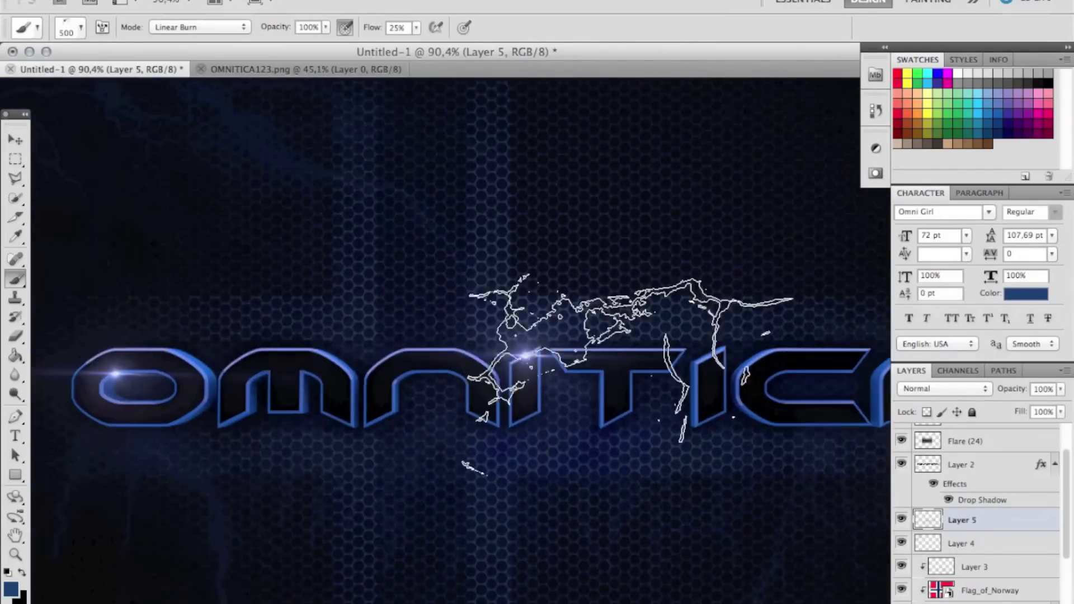
# - Duplicate Layer 4 and begin free-transforming the copy
pyautogui.click(981, 541)
pyautogui.rightClick(1002, 544)
pyautogui.click(918, 304)
pyautogui.click(216, 312)
# - Preview the design with all panels hidden, then bring the panels back
pyautogui.press('v')
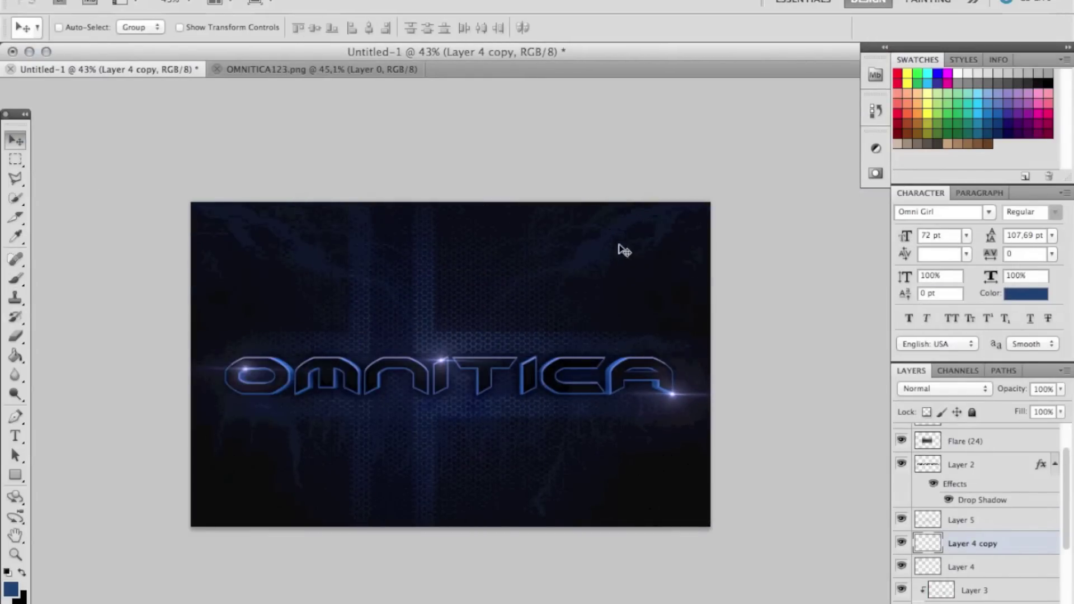
pyautogui.scroll(2, 606, 331)
pyautogui.scroll(1, 609, 332)
pyautogui.press('Tab')
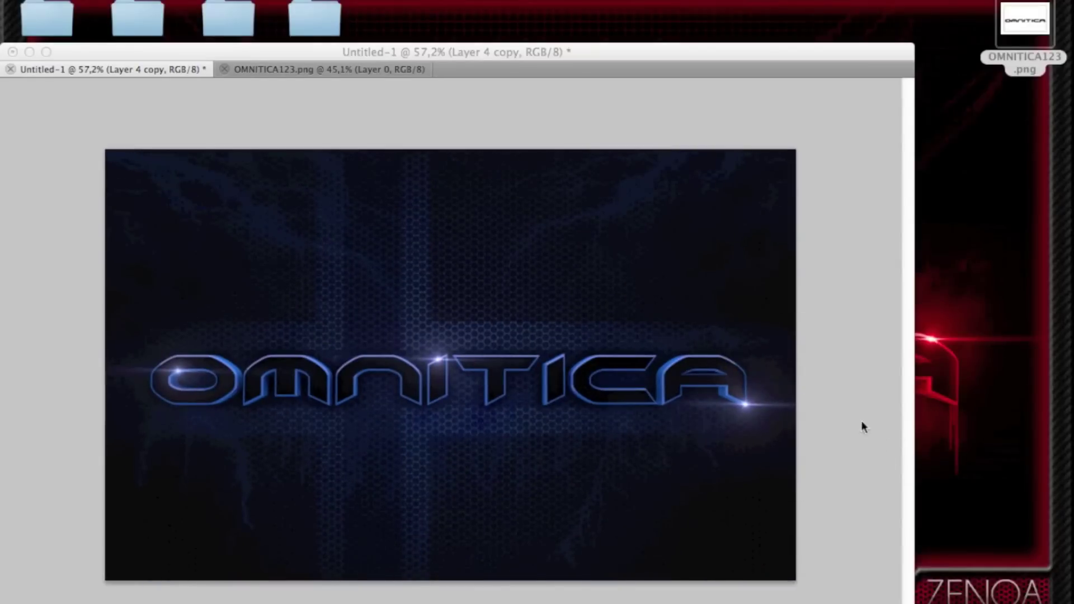
pyautogui.press('Tab')
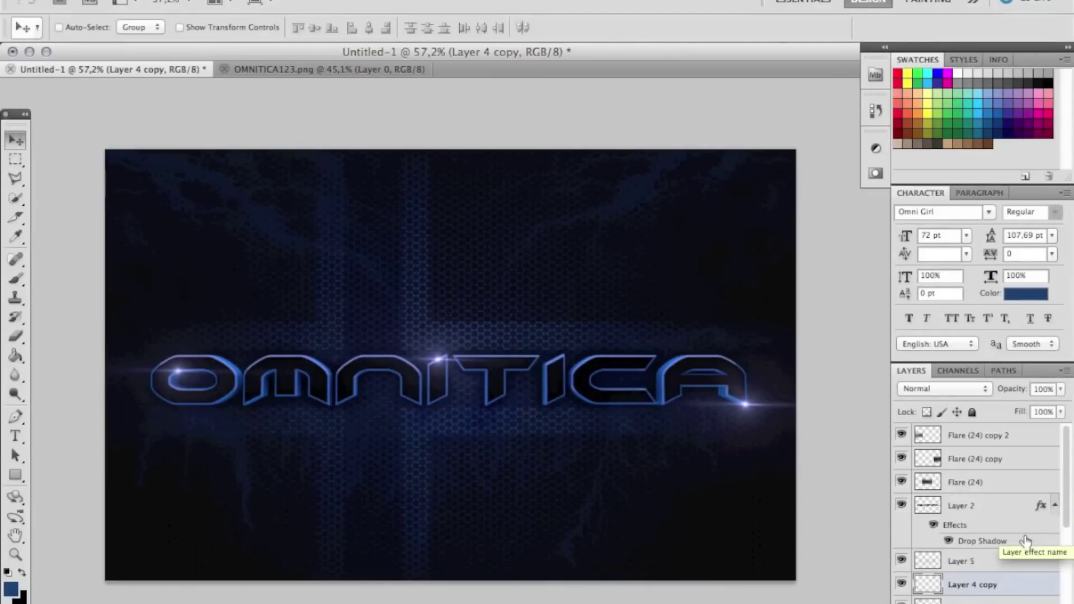
# - Load the Lightning Brushes set, pick its 86 px brush, then load the water_brush set
pyautogui.click(67, 27)
pyautogui.click(492, 54)
pyautogui.scroll(-5, 615, 468)
pyautogui.click(612, 516)
pyautogui.click(368, 148)
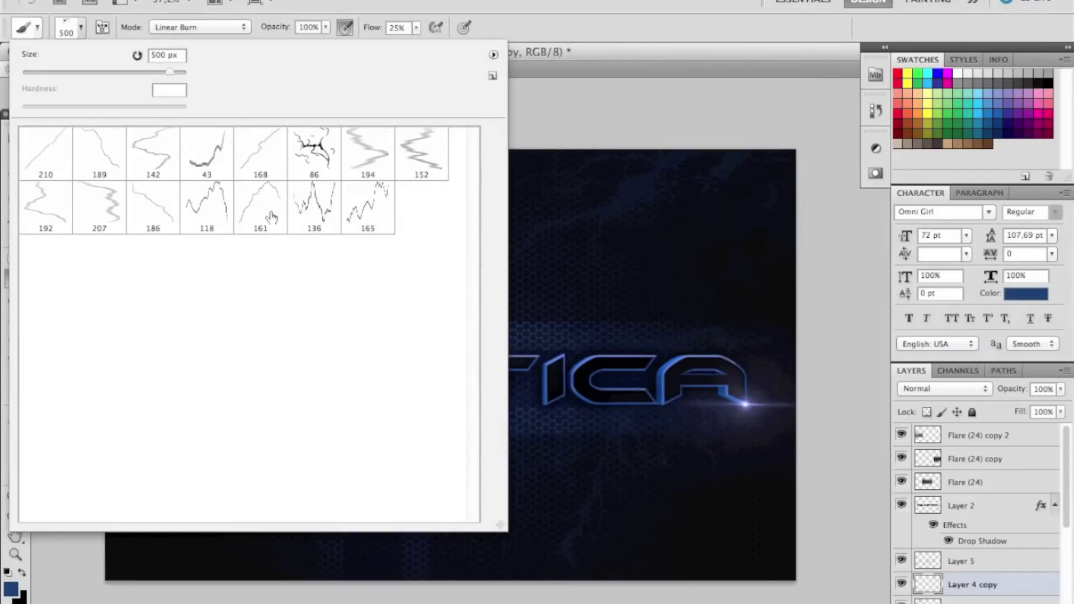
pyautogui.press('Return')
pyautogui.click(67, 27)
pyautogui.click(493, 53)
pyautogui.click(492, 54)
pyautogui.scroll(-10, 613, 294)
pyautogui.scroll(-5, 601, 503)
pyautogui.click(601, 546)
# - Load the Light Flares3 brush set and select its 670 px flare brush
pyautogui.click(66, 27)
pyautogui.click(493, 55)
pyautogui.scroll(5, 612, 263)
pyautogui.scroll(-8, 615, 221)
pyautogui.scroll(-20, 615, 224)
pyautogui.scroll(15, 615, 223)
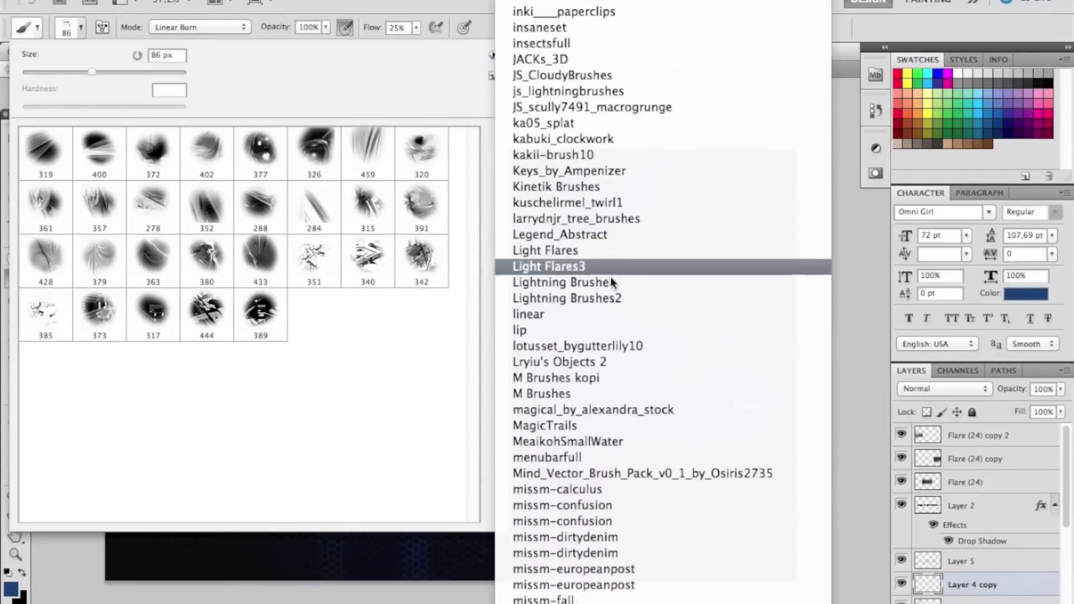
pyautogui.click(612, 270)
pyautogui.click(70, 26)
pyautogui.doubleClick(314, 163)
pyautogui.scroll(-1, 696, 276)
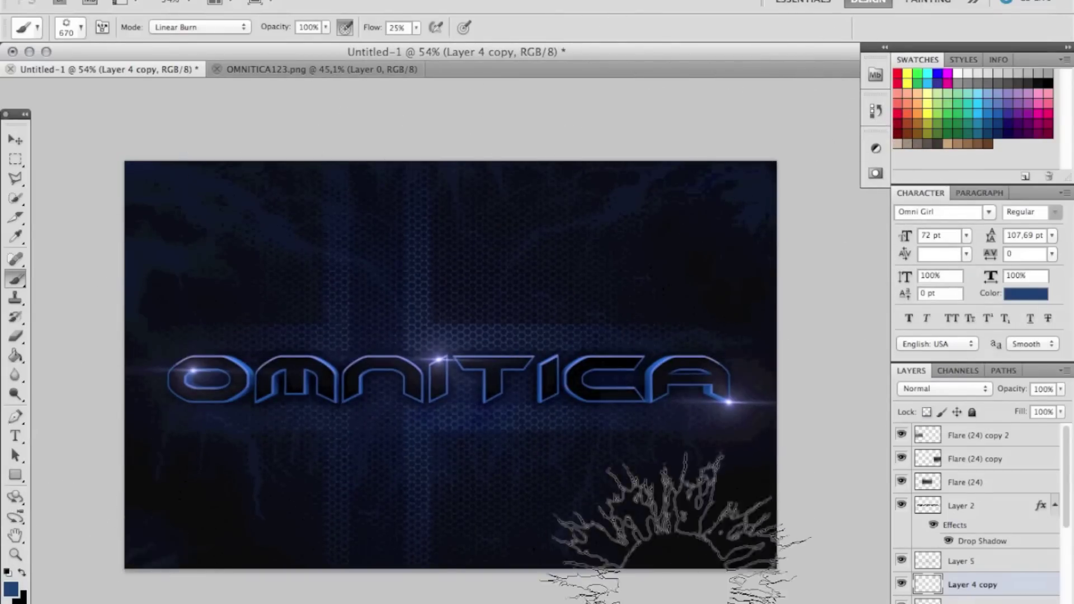
pyautogui.scroll(1, 643, 537)
# - Place the light_strokes_v9 image from the photoshop folder and shift the tint adjustment's hue
pyautogui.click(184, 213)
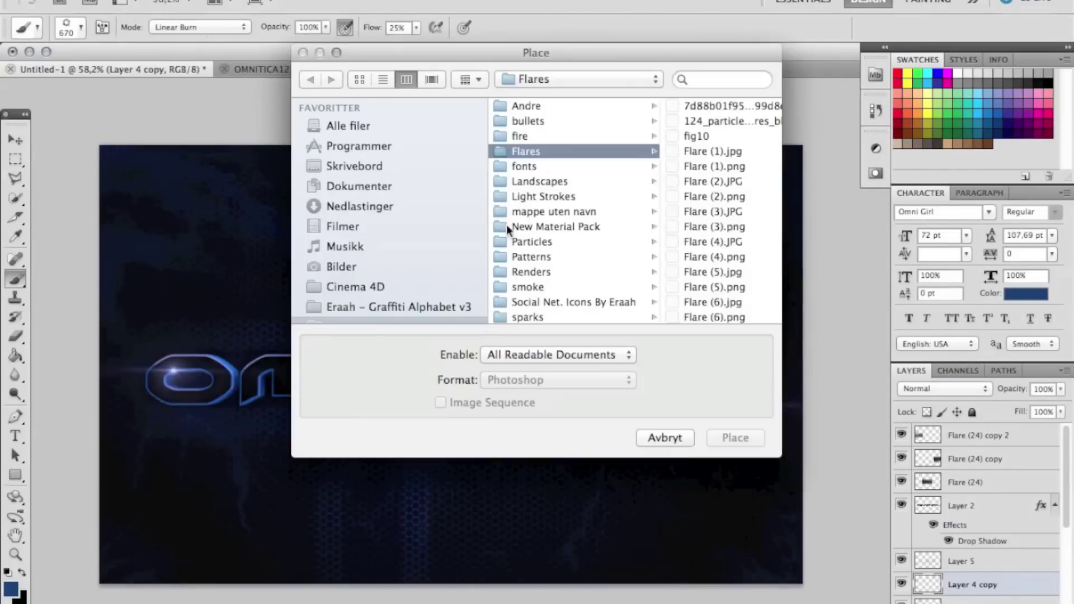
pyautogui.scroll(-3, 642, 268)
pyautogui.click(642, 269)
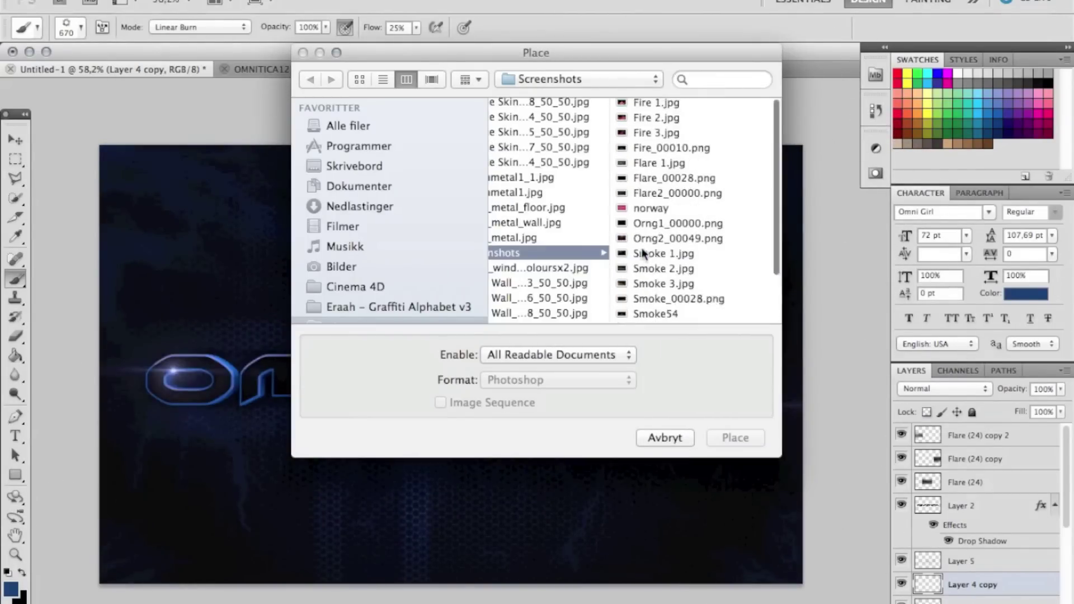
pyautogui.scroll(-2, 436, 307)
pyautogui.click(355, 283)
pyautogui.click(722, 80)
pyautogui.write('plastma')
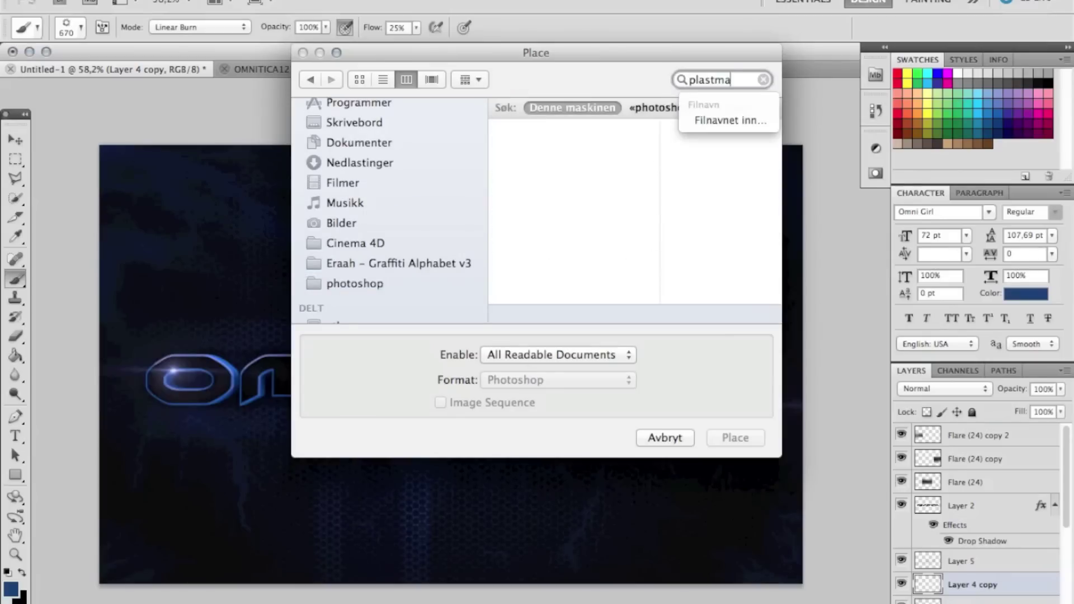
pyautogui.press('Down')
pyautogui.press('Down')
pyautogui.press('Right')
pyautogui.press('Down')
pyautogui.press('Down')
pyautogui.press('Down')
pyautogui.press('Down')
pyautogui.press('Down')
pyautogui.press('Down')
pyautogui.press('Return')
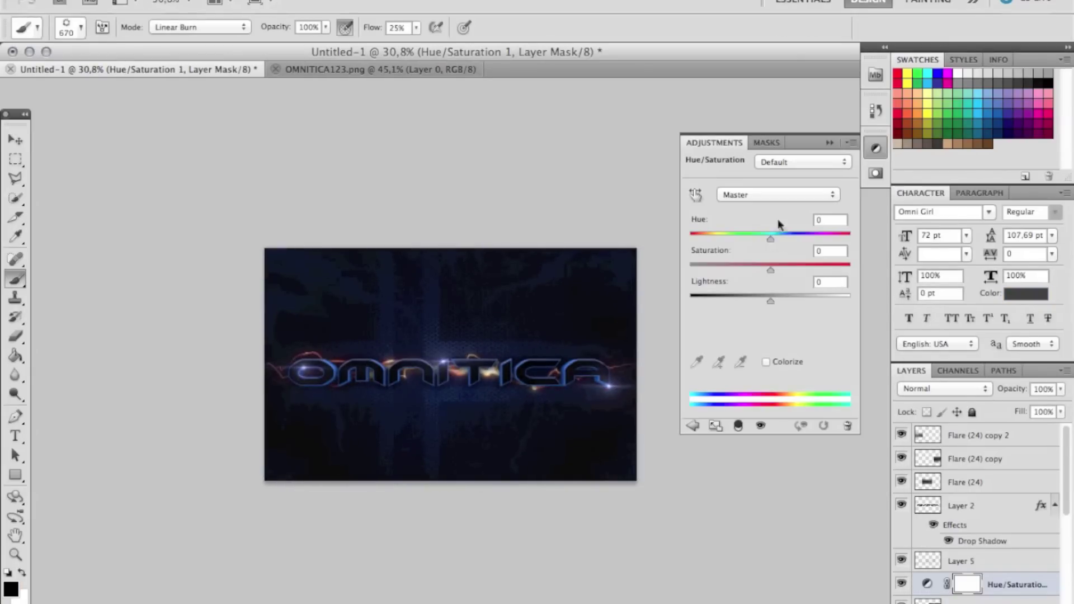
pyautogui.moveTo(792, 239); pyautogui.dragTo(787, 240)
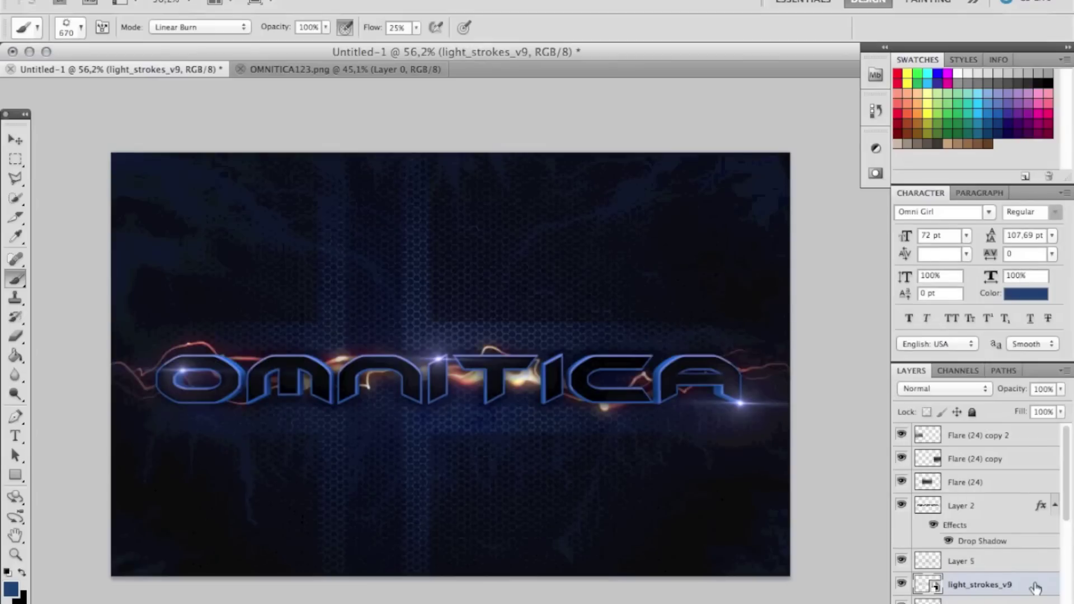
# - Browse the photoshop resources Textures folder, sorted by date added, for a texture to place
pyautogui.click(235, 310)
pyautogui.click(580, 224)
pyautogui.click(518, 302)
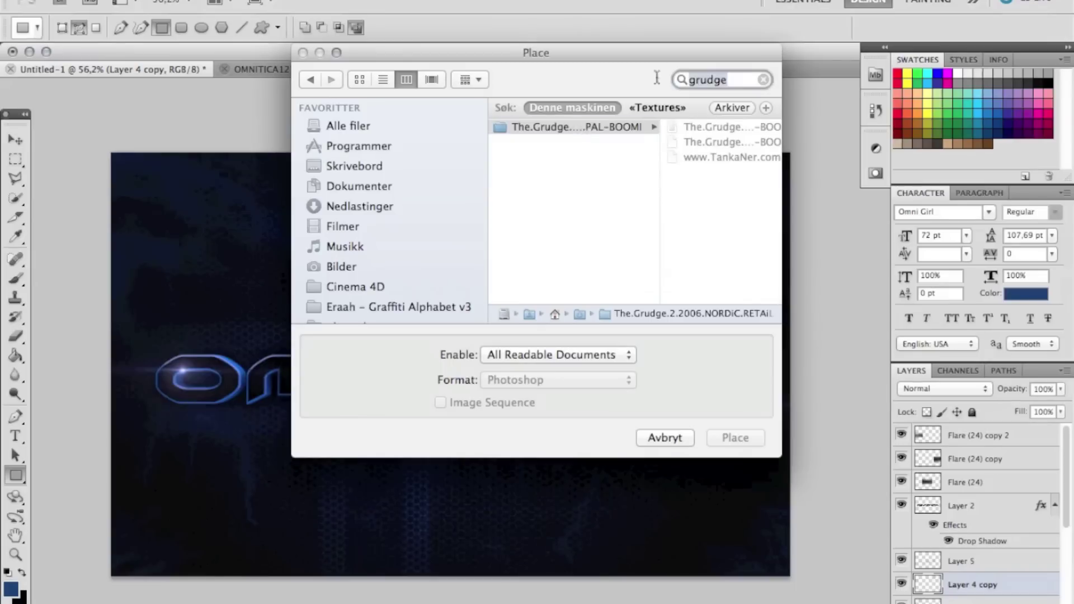
pyautogui.write('gru')
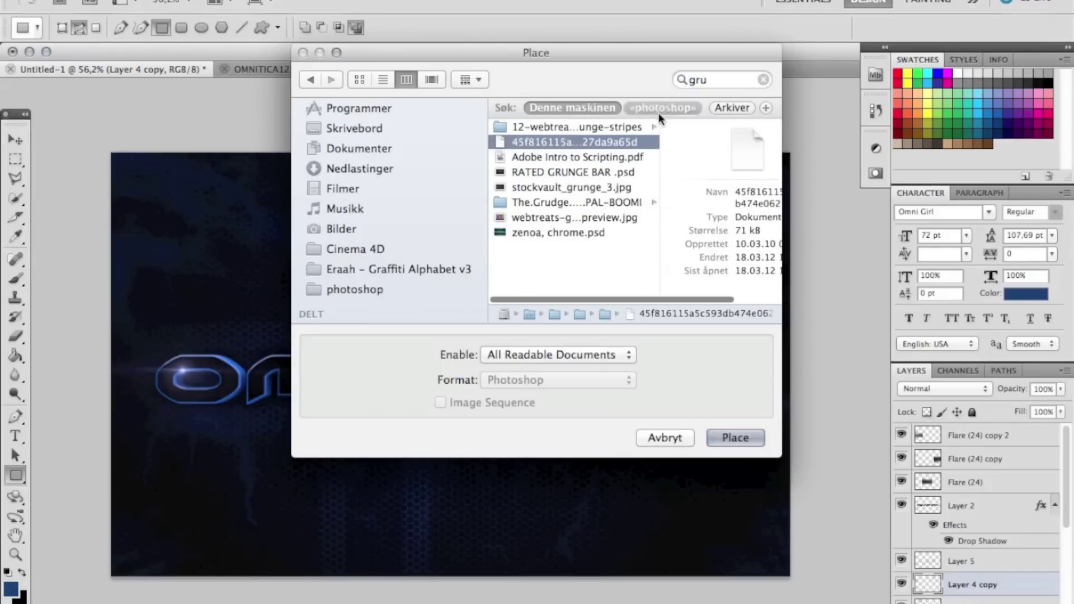
pyautogui.click(355, 290)
pyautogui.click(529, 292)
pyautogui.click(470, 79)
pyautogui.click(511, 165)
pyautogui.click(676, 293)
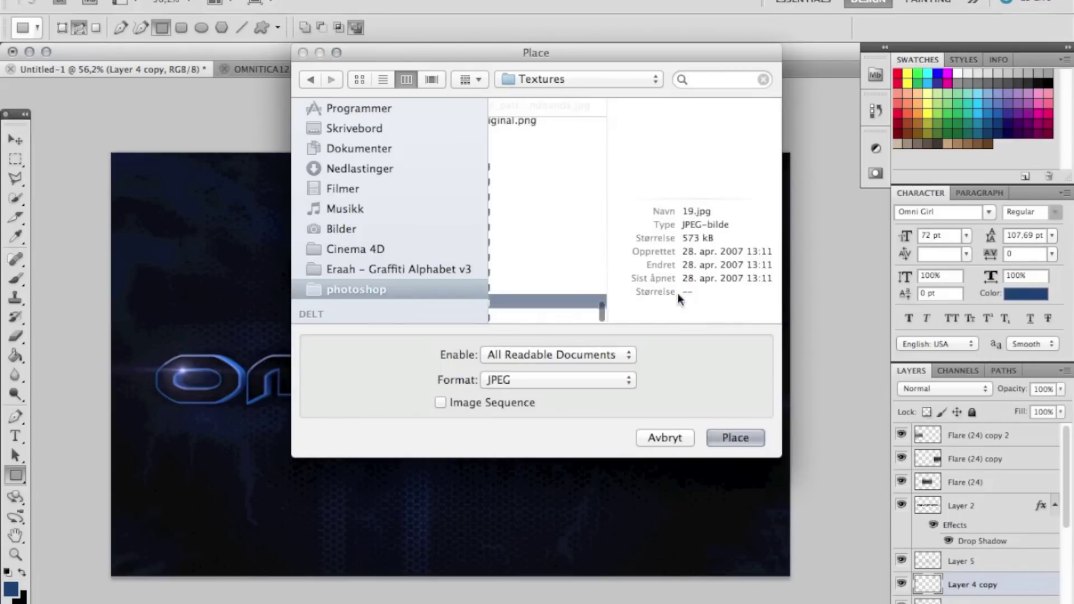
pyautogui.press('super+4')
pyautogui.hscroll(5, 663, 156)
pyautogui.hscroll(5, 663, 155)
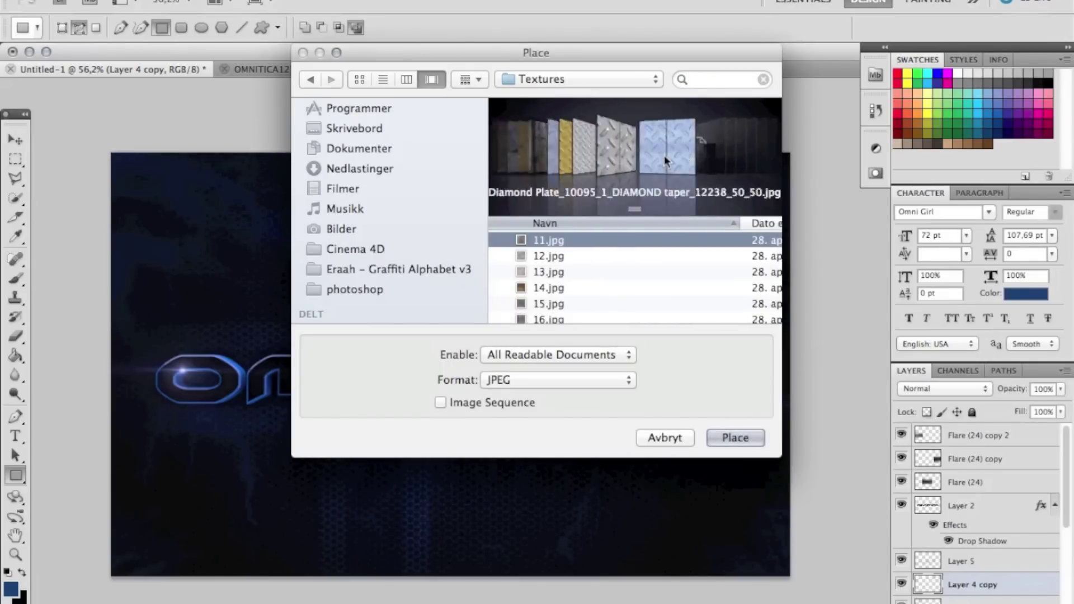
pyautogui.hscroll(5, 663, 156)
pyautogui.hscroll(5, 664, 155)
pyautogui.hscroll(5, 663, 156)
pyautogui.hscroll(-1, 663, 155)
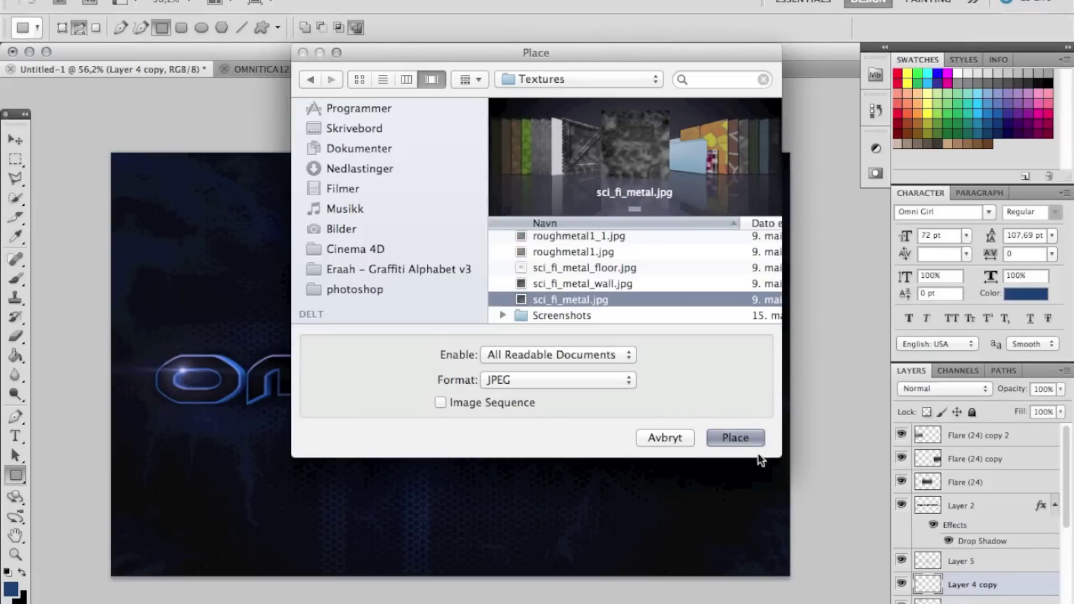
# - Place sci_fi_metal stretched across the canvas, above Layer 2, clipped to the text in Overlay mode
pyautogui.click(735, 438)
pyautogui.moveTo(564, 364); pyautogui.dragTo(750, 364)
pyautogui.press('Return')
pyautogui.moveTo(970, 561); pyautogui.dragTo(975, 472)
pyautogui.press('super+alt+g')
pyautogui.doubleClick(1007, 482)
pyautogui.click(827, 264)
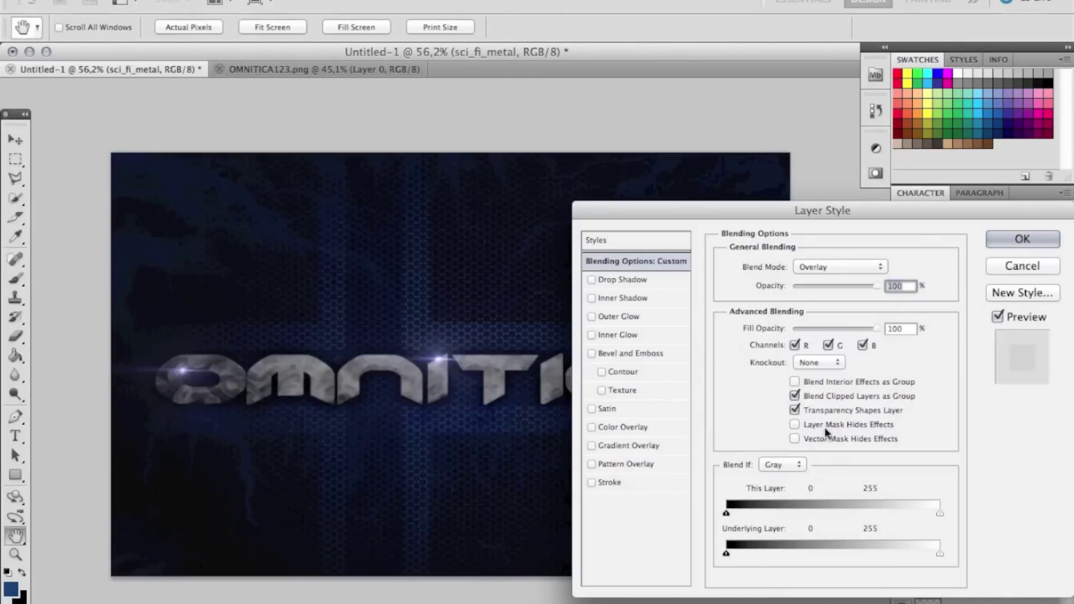
pyautogui.press('Return')
pyautogui.press('p')
pyautogui.scroll(1, 120, 192)
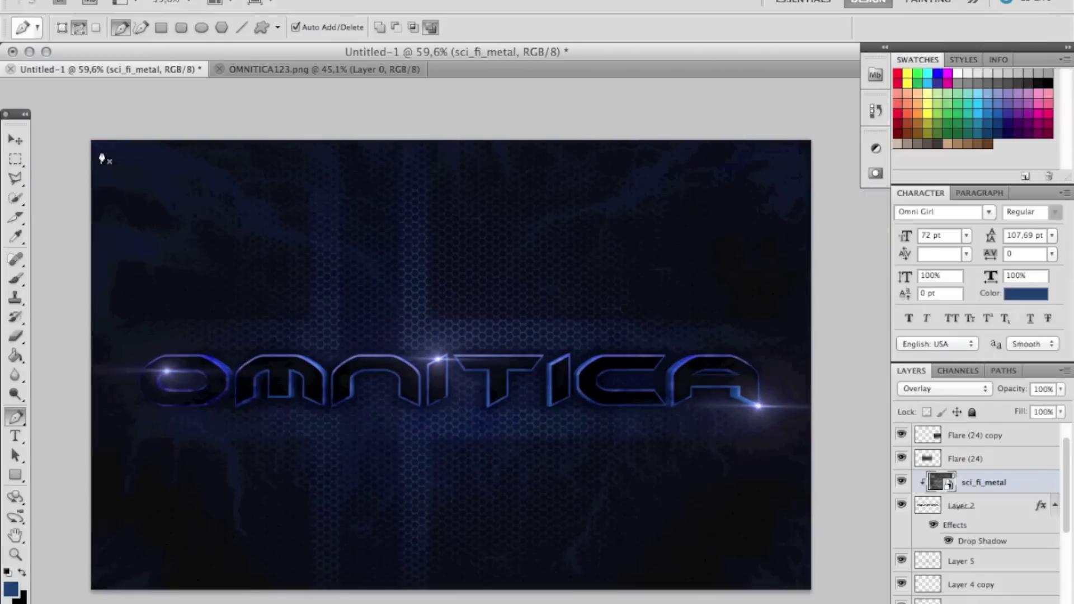
# - Draw a new frame path along the canvas edge and choose a small 3 px hard round brush
pyautogui.press('BackSpace')
pyautogui.click(100, 150)
pyautogui.click(801, 150)
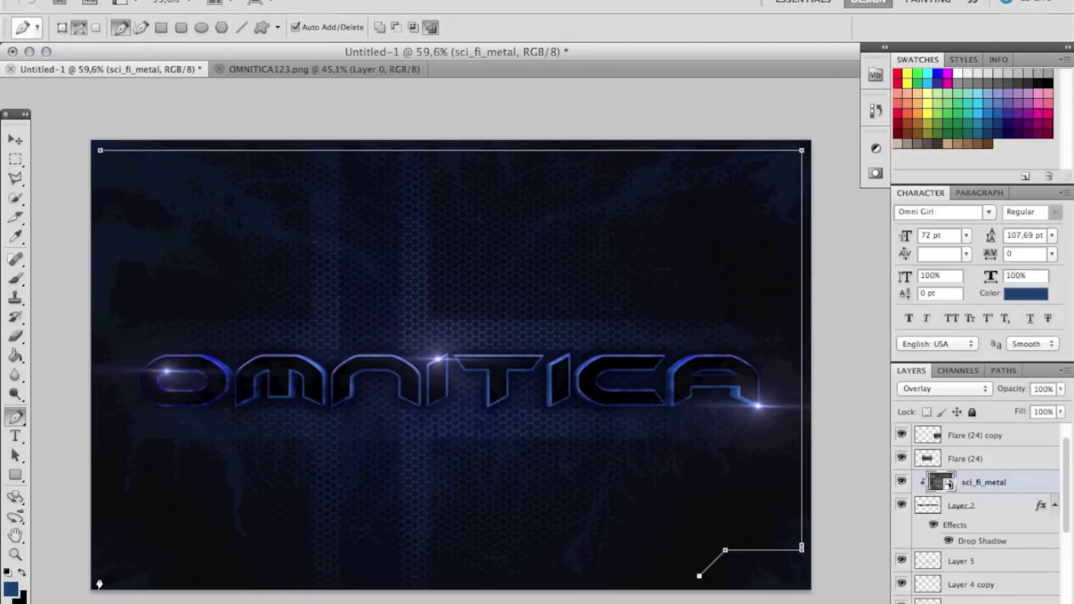
pyautogui.press('b')
pyautogui.click(82, 27)
pyautogui.click(492, 54)
pyautogui.press('Escape')
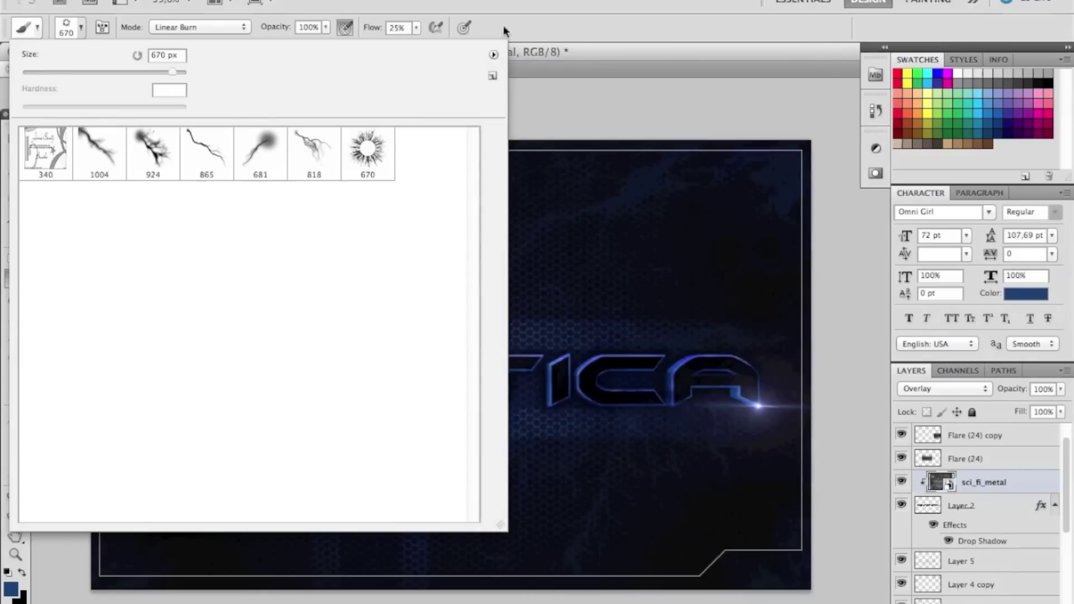
pyautogui.doubleClick(99, 153)
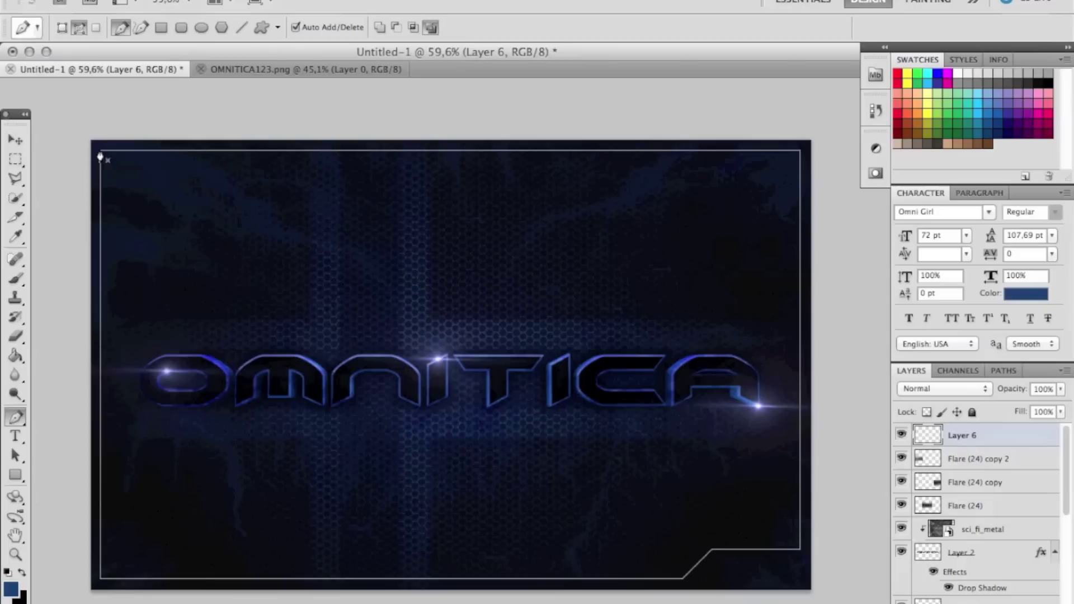
# - Stroke the frame path with the brush and hide the path outline
pyautogui.rightClick(92, 428)
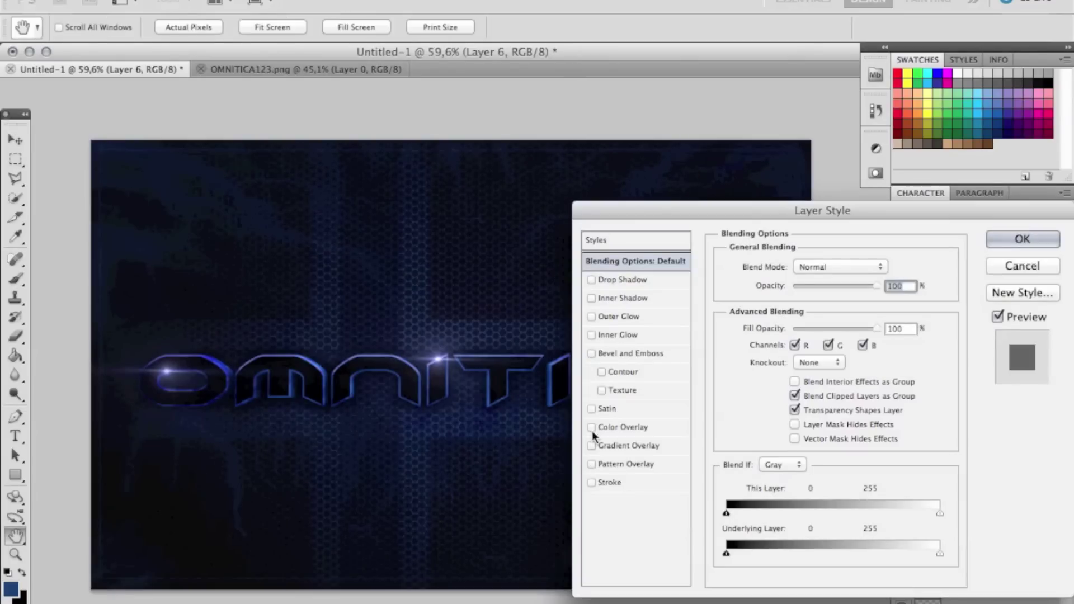
pyautogui.click(592, 426)
pyautogui.press('Return')
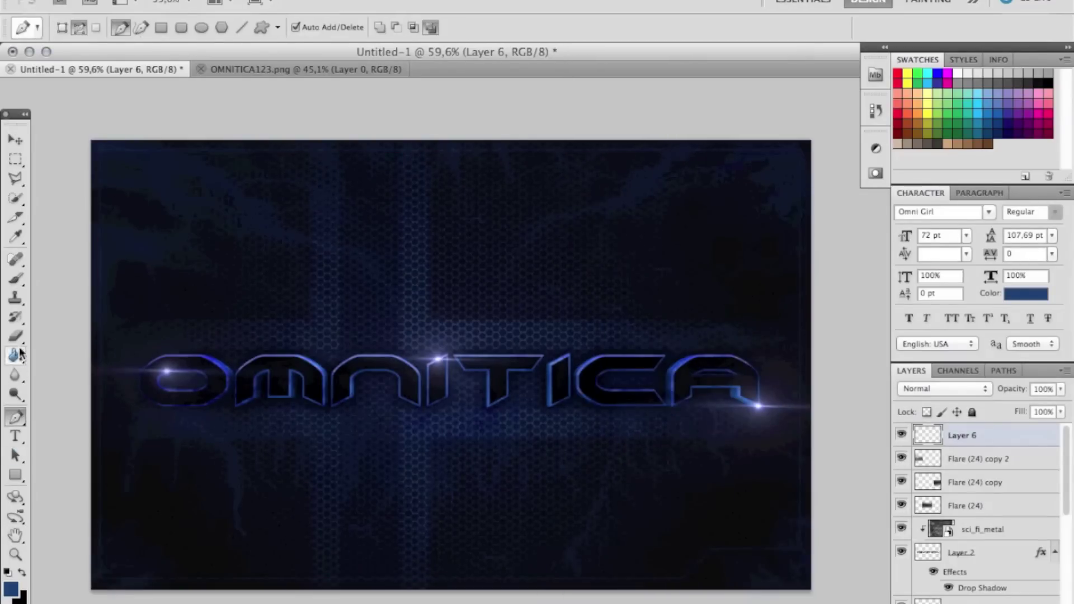
# - Give the frame a hex-hole Pattern Overlay at 41% scale
pyautogui.click(892, 365)
pyautogui.click(743, 400)
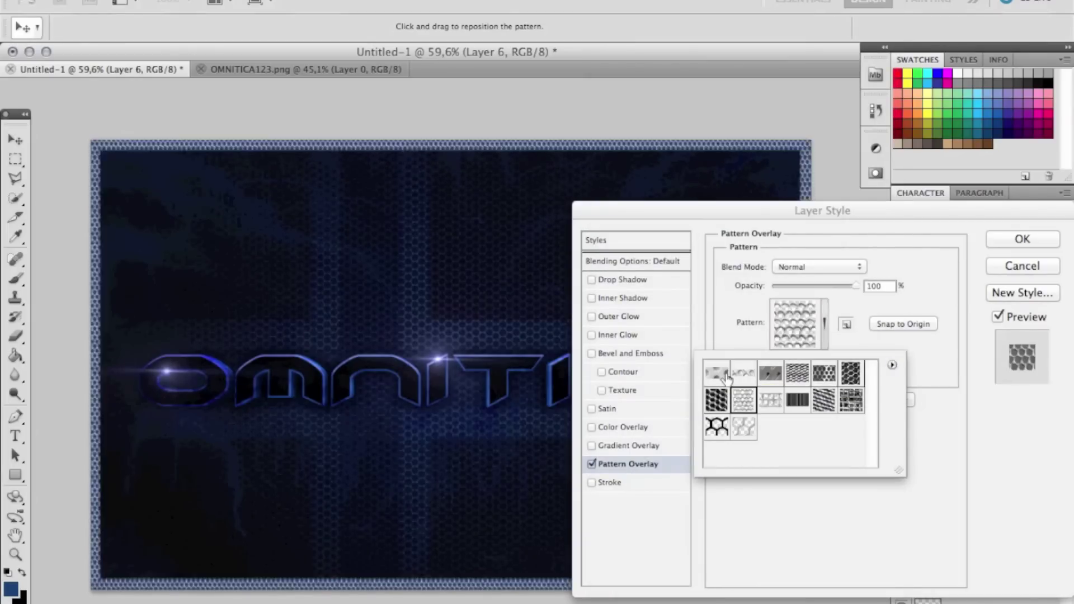
pyautogui.click(794, 324)
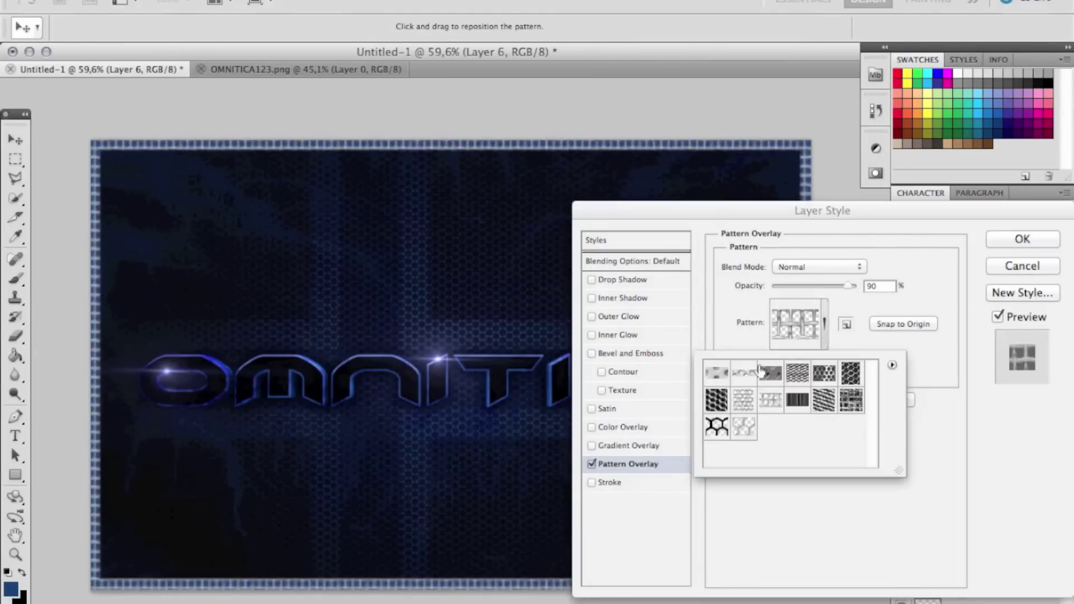
pyautogui.click(794, 324)
pyautogui.click(824, 372)
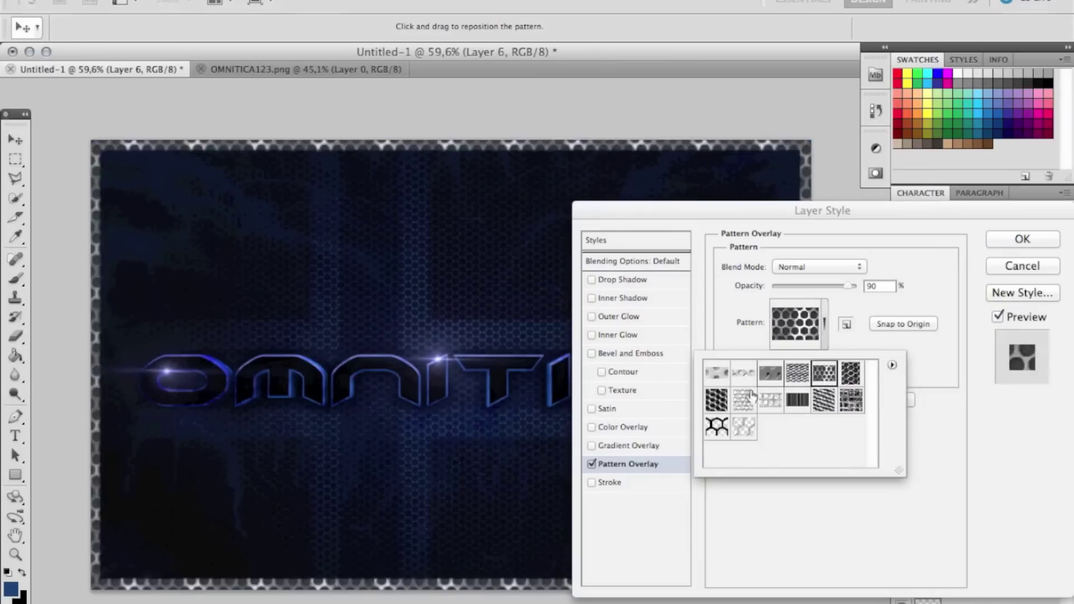
pyautogui.click(743, 372)
pyautogui.click(796, 373)
pyautogui.doubleClick(823, 372)
pyautogui.moveTo(808, 358); pyautogui.dragTo(790, 358)
# - Keep the pattern at Normal blending, add Bevel and Emboss and Satin, and apply the style
pyautogui.click(819, 267)
pyautogui.click(800, 429)
pyautogui.click(804, 265)
pyautogui.click(791, 106)
pyautogui.click(621, 353)
pyautogui.click(626, 462)
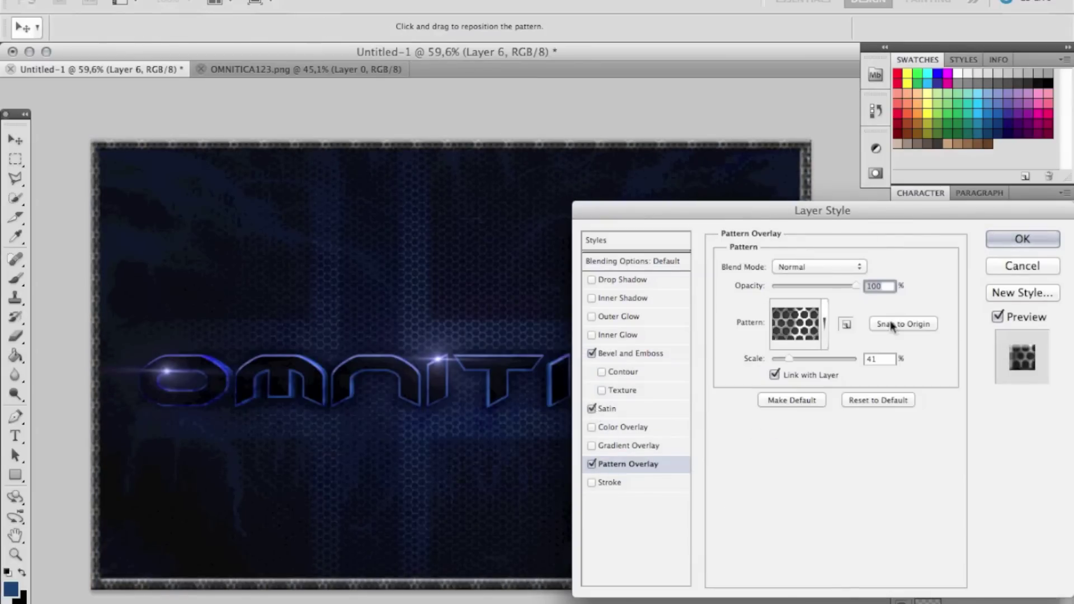
pyautogui.press('Return')
pyautogui.press('g')
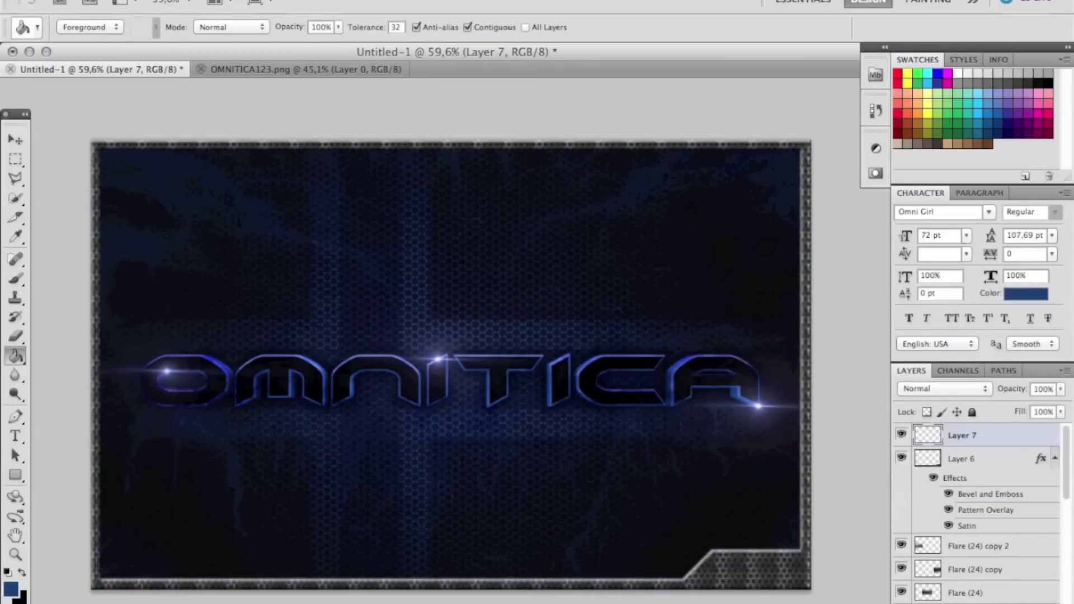
# - Fill the corner plate path and add a Side Slanting Mesh Pattern Overlay at scale 69
pyautogui.press('p')
pyautogui.scroll(5, 582, 542)
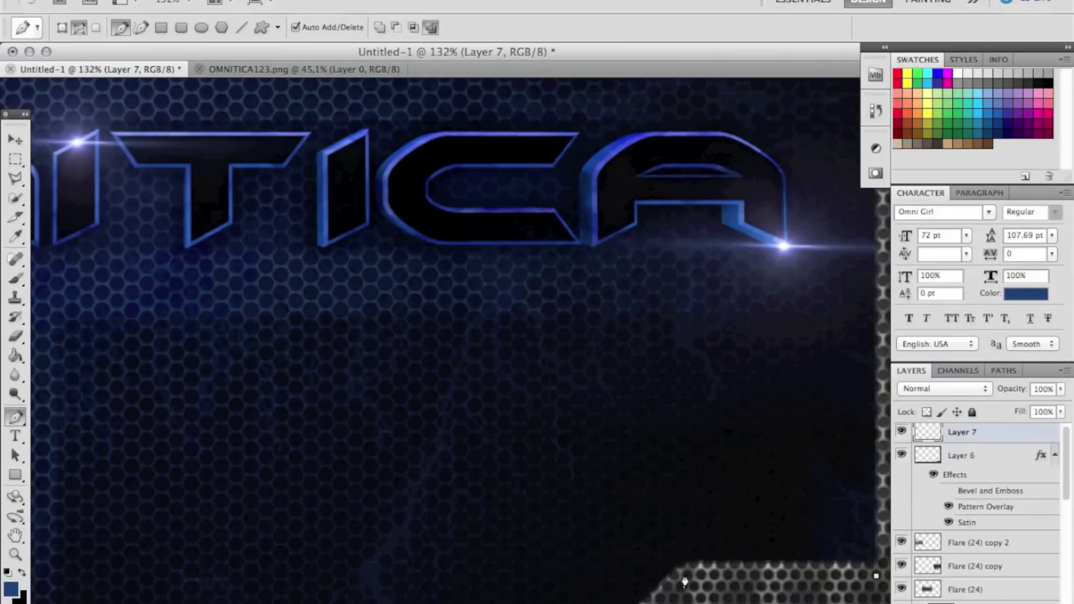
pyautogui.rightClick(881, 585)
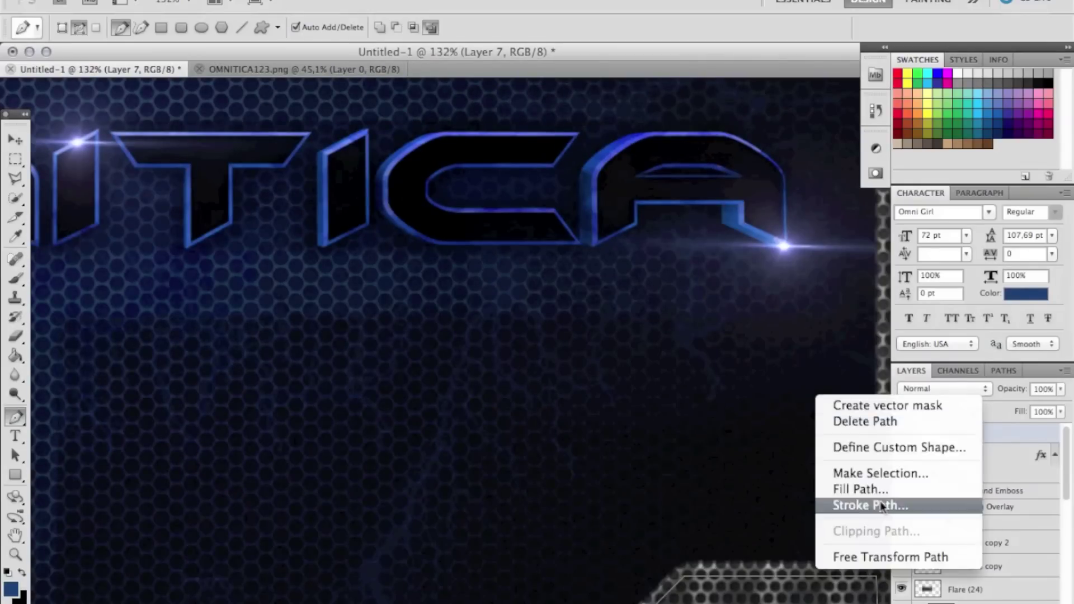
pyautogui.doubleClick(996, 439)
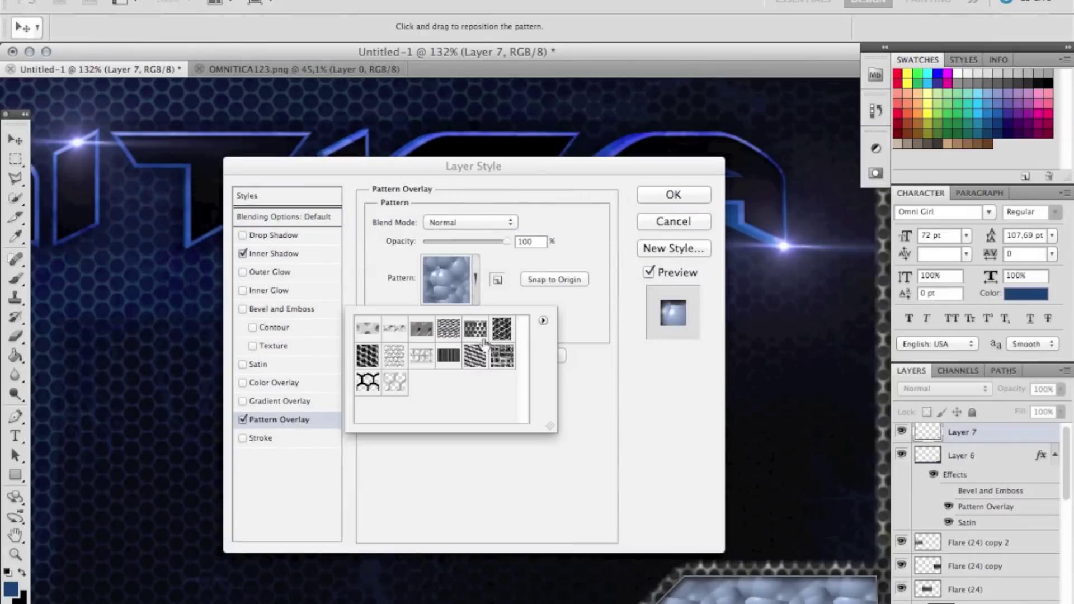
pyautogui.doubleClick(502, 328)
pyautogui.moveTo(451, 310); pyautogui.dragTo(451, 311)
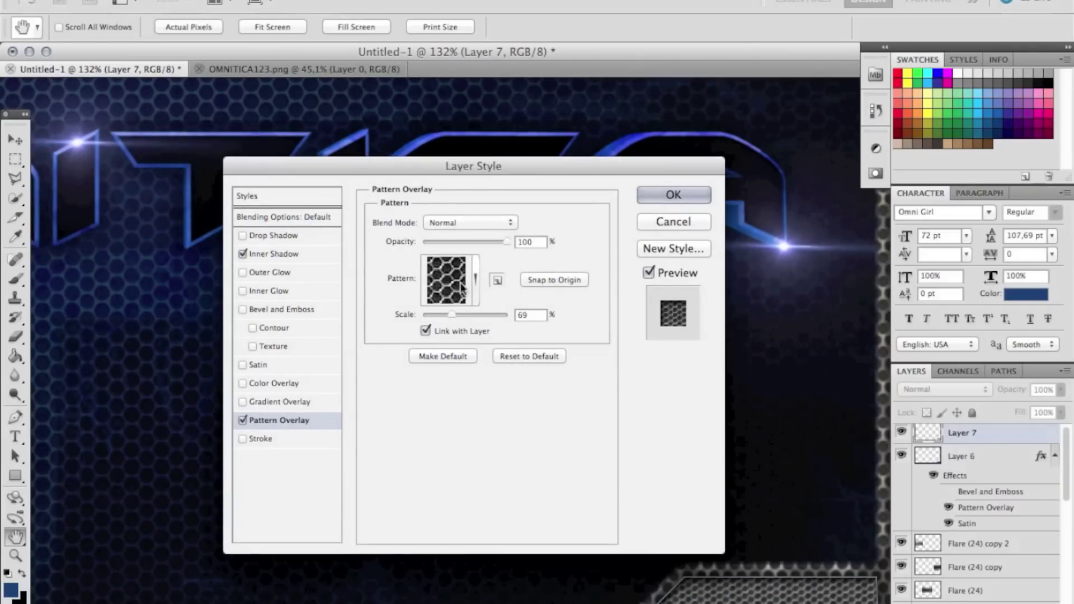
pyautogui.click(462, 288)
pyautogui.click(419, 334)
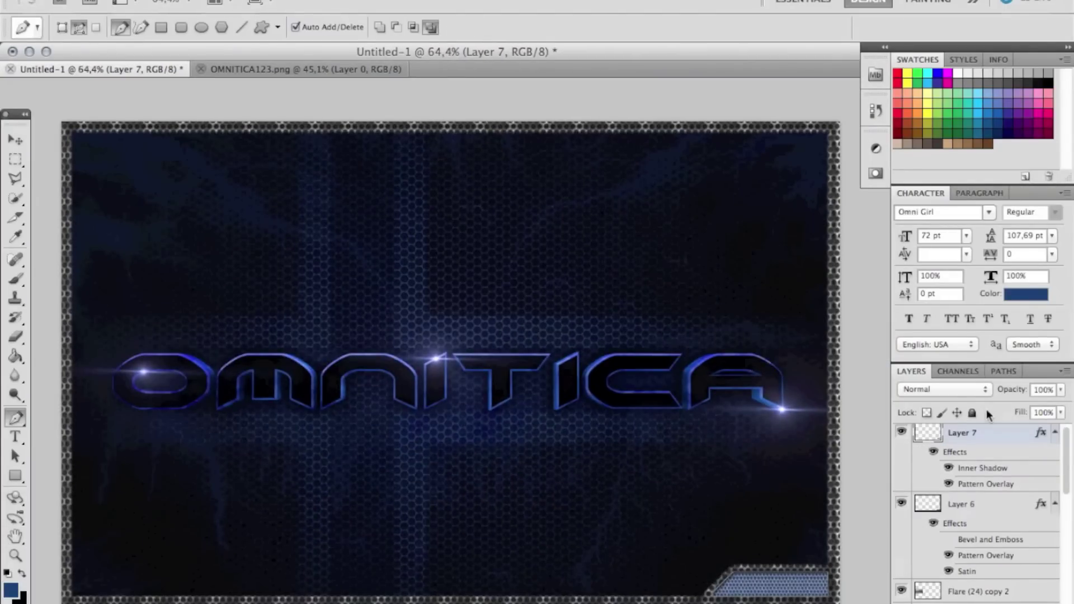
# - Add a blue-purple Inner Glow to the corner plate
pyautogui.doubleClick(987, 449)
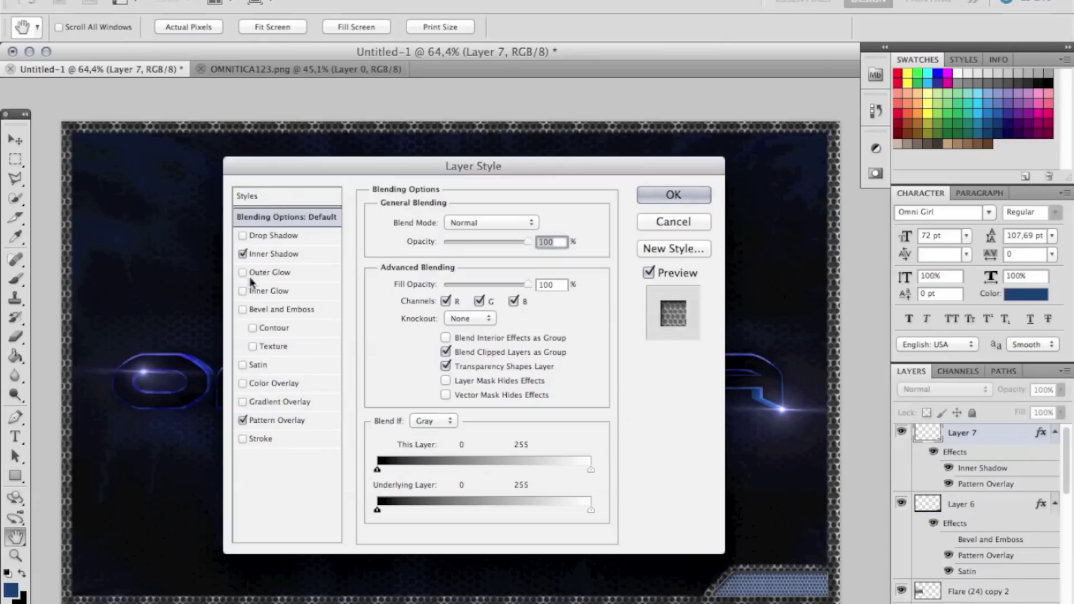
pyautogui.click(263, 290)
pyautogui.click(407, 281)
pyautogui.click(201, 367)
pyautogui.moveTo(405, 364); pyautogui.dragTo(405, 436)
pyautogui.click(301, 367)
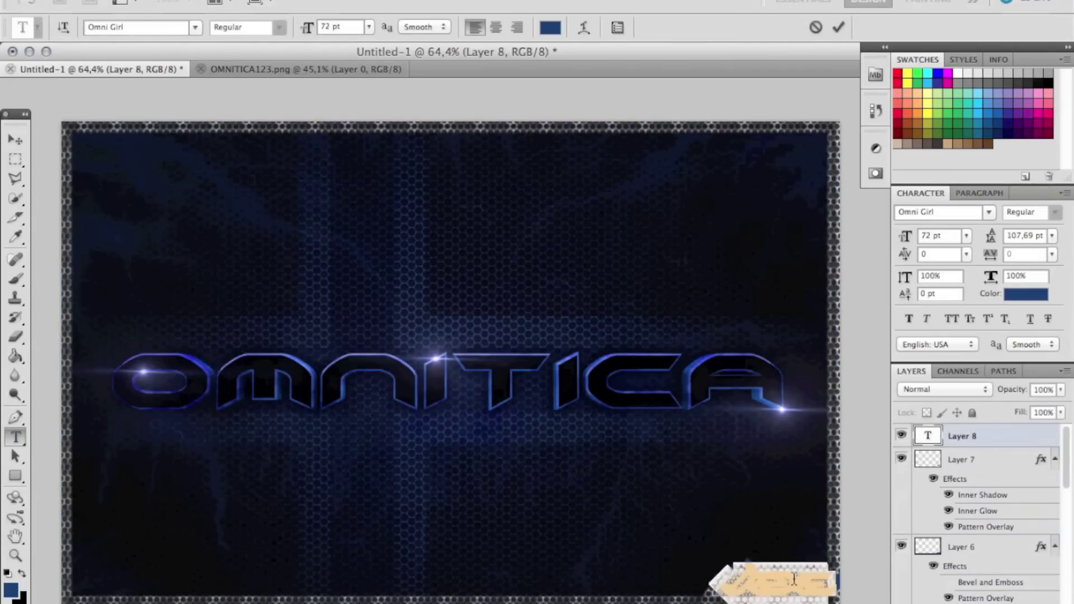
# - Set the type font to Champagne & Limousines
pyautogui.click(195, 27)
pyautogui.scroll(10, 196, 146)
pyautogui.click(184, 149)
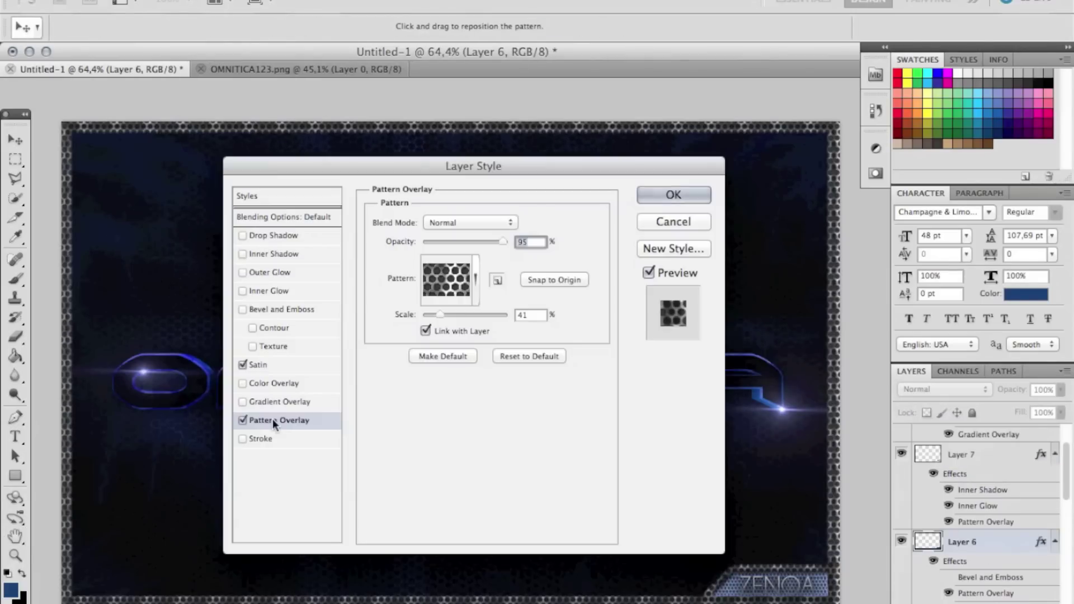
# - Reopen the frame's Pattern Overlay settings to choose a different pattern
pyautogui.click(447, 280)
pyautogui.click(542, 320)
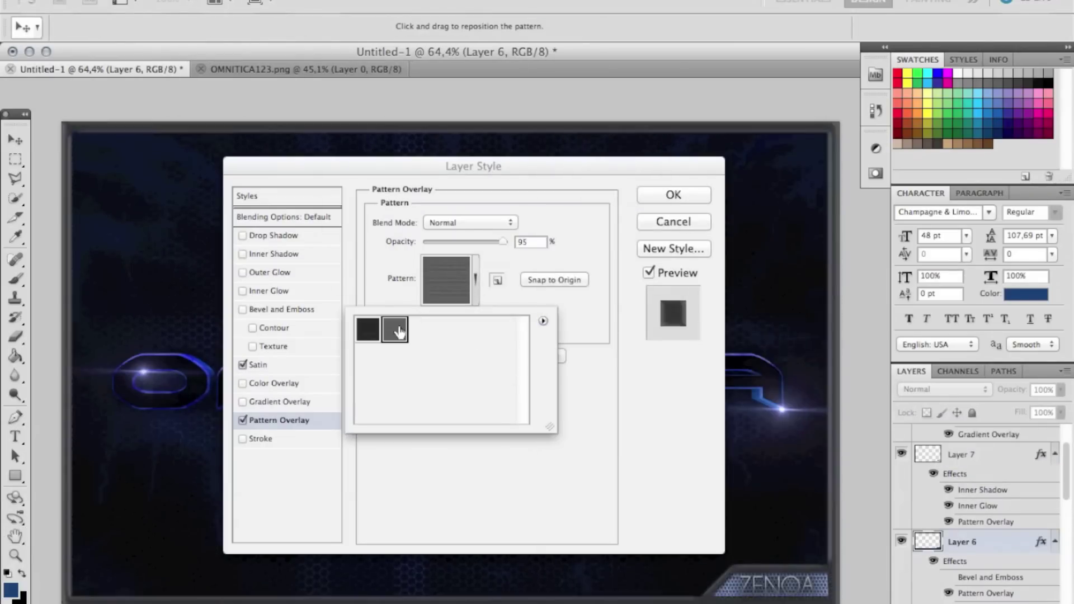